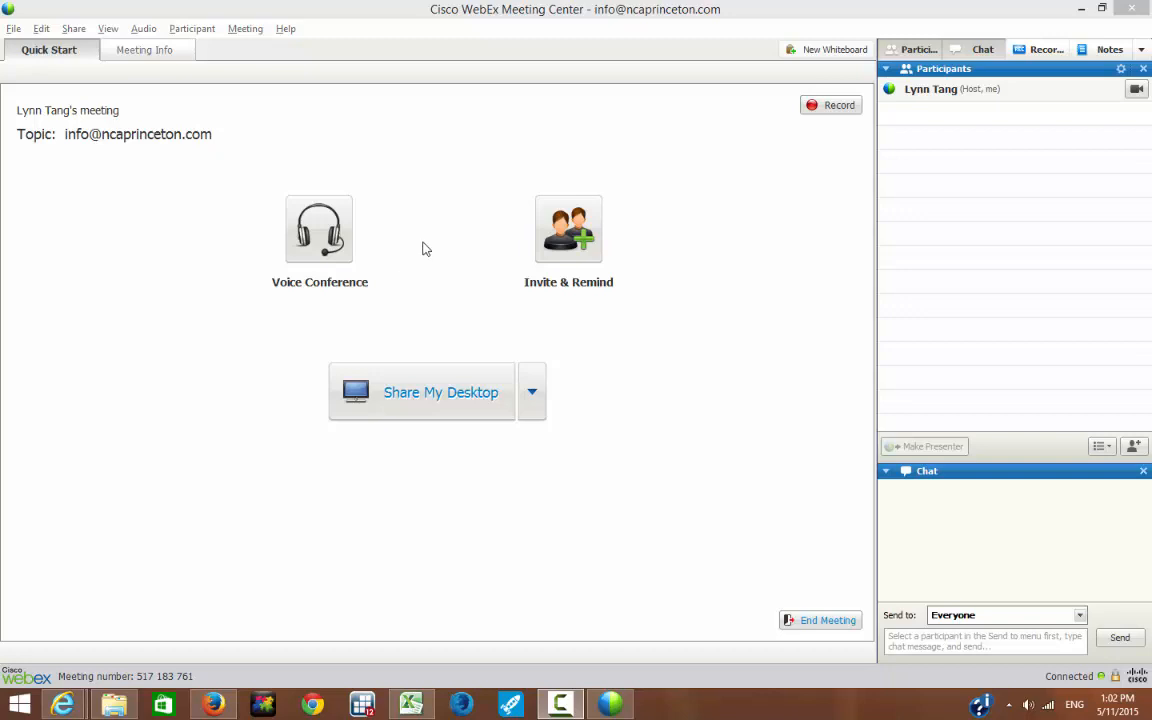
# Connect to the meeting's voice conference with the computer's audio and close the volume controls.
pyautogui.click(322, 241)
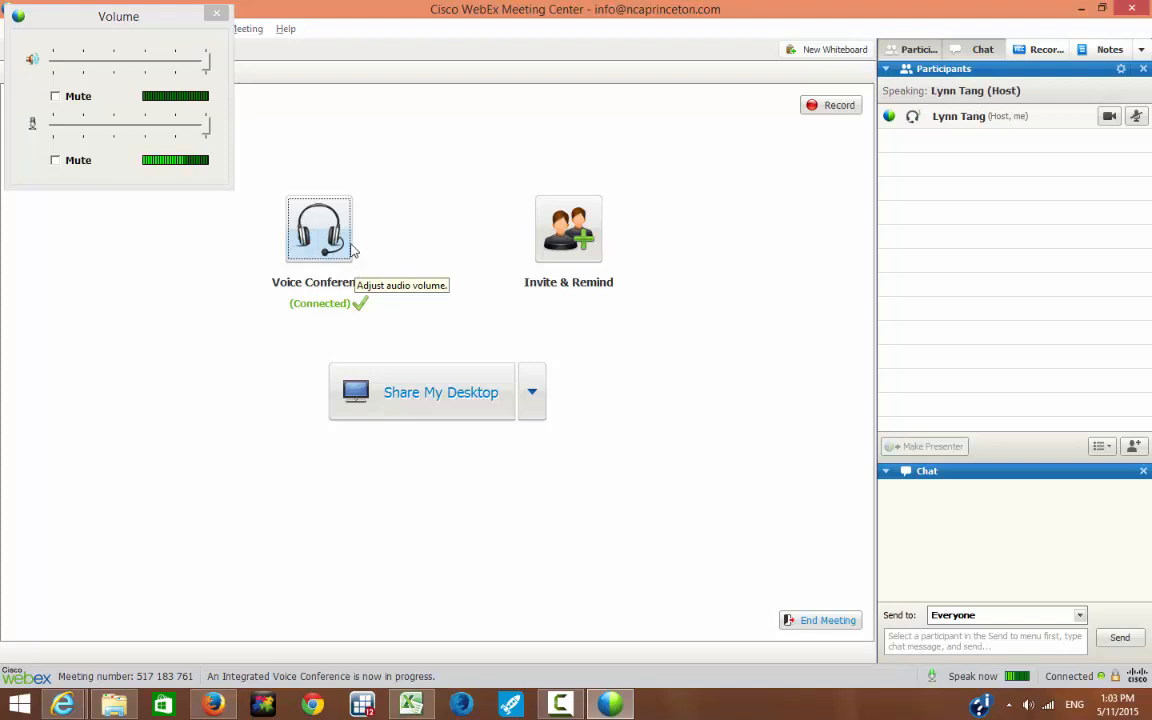
pyautogui.click(216, 13)
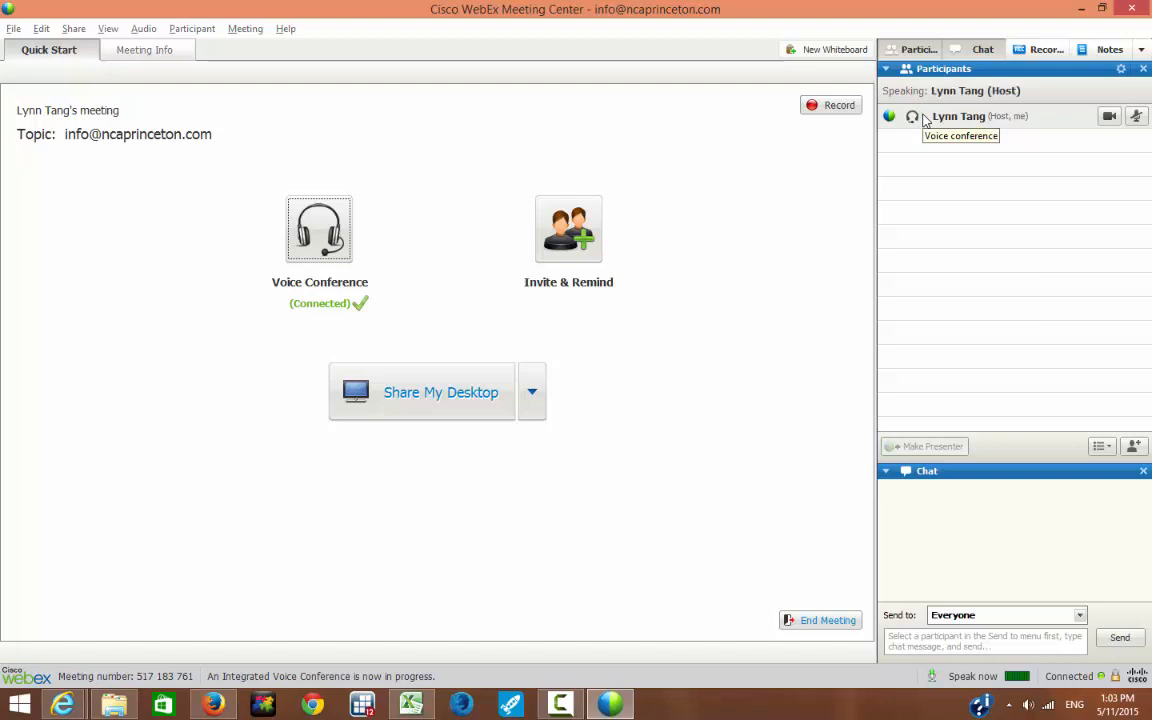
# Start and stop the host's webcam video, and mute and unmute the host's microphone.
pyautogui.click(1109, 117)
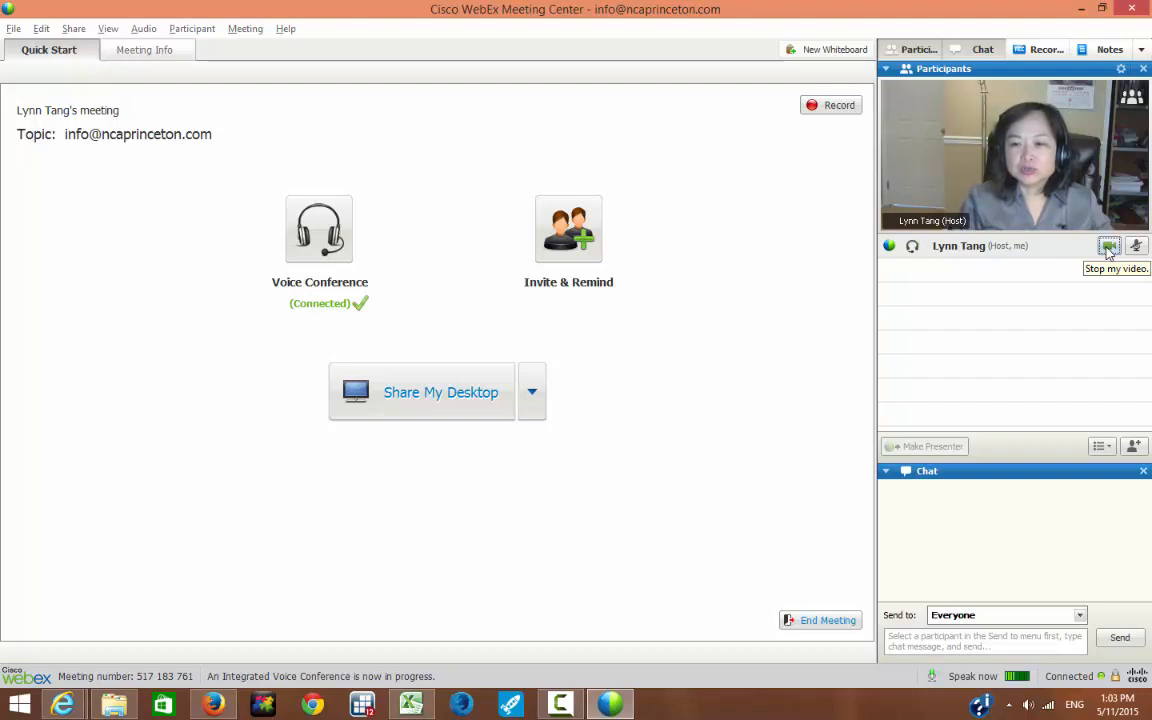
pyautogui.click(1109, 248)
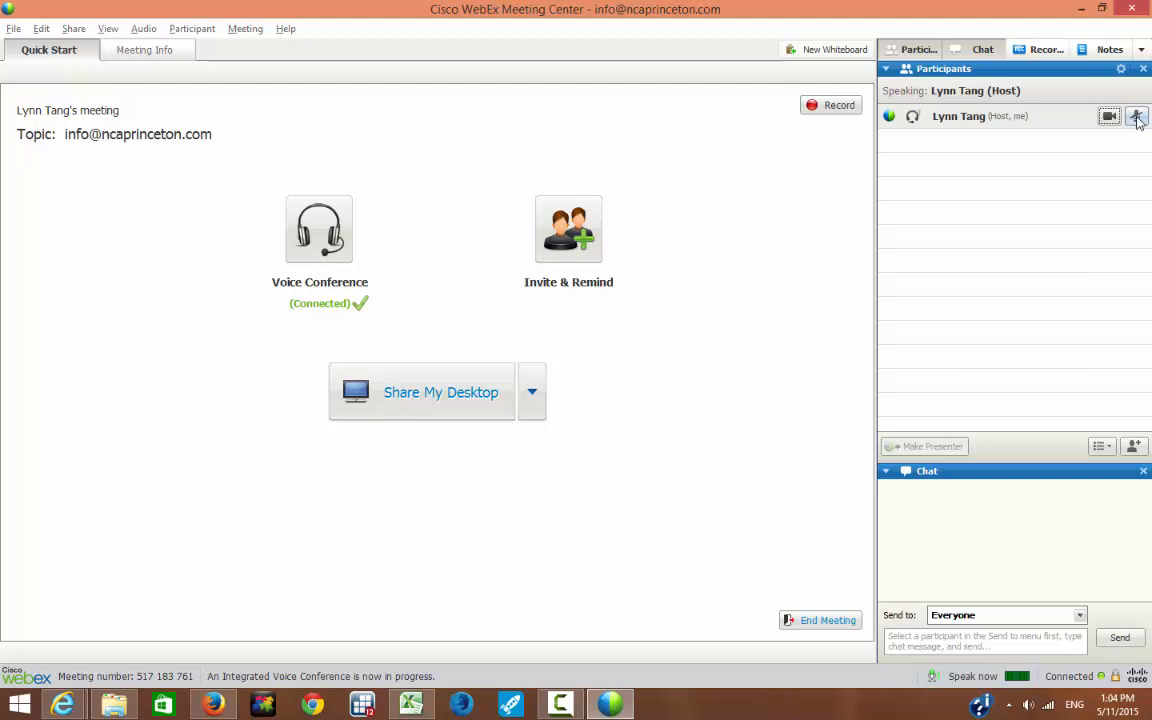
pyautogui.click(1136, 117)
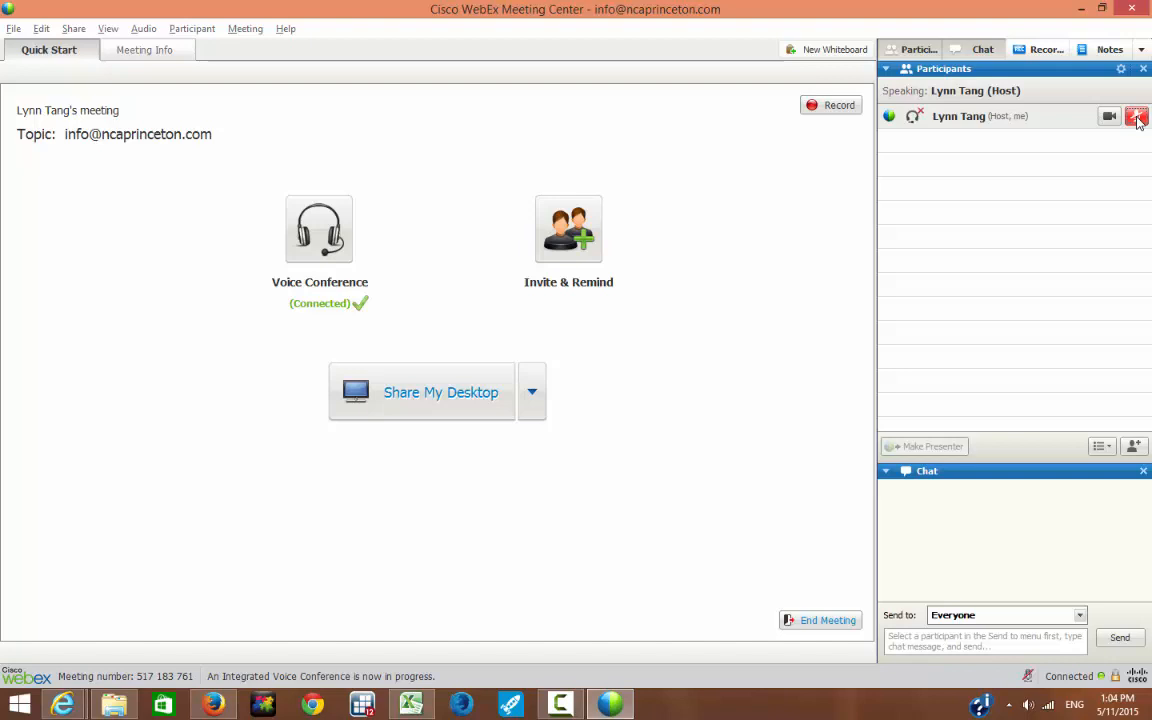
pyautogui.click(1136, 117)
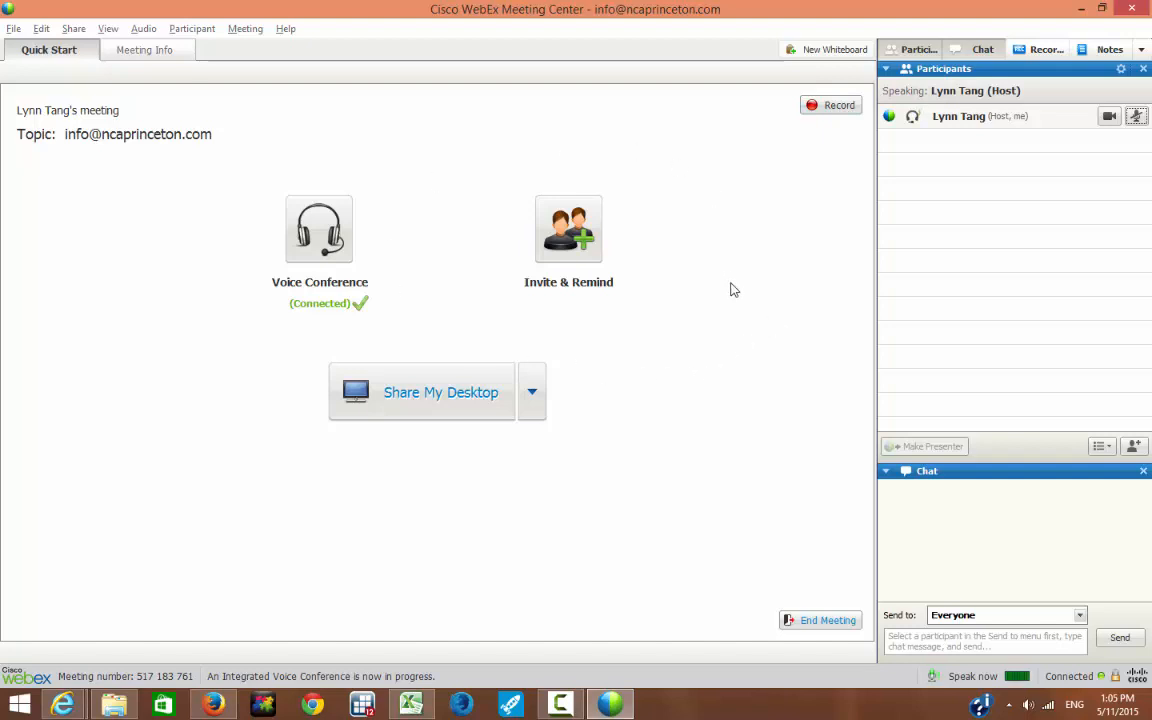
# View the meeting's email invitation form and close it without inviting anyone.
pyautogui.click(585, 247)
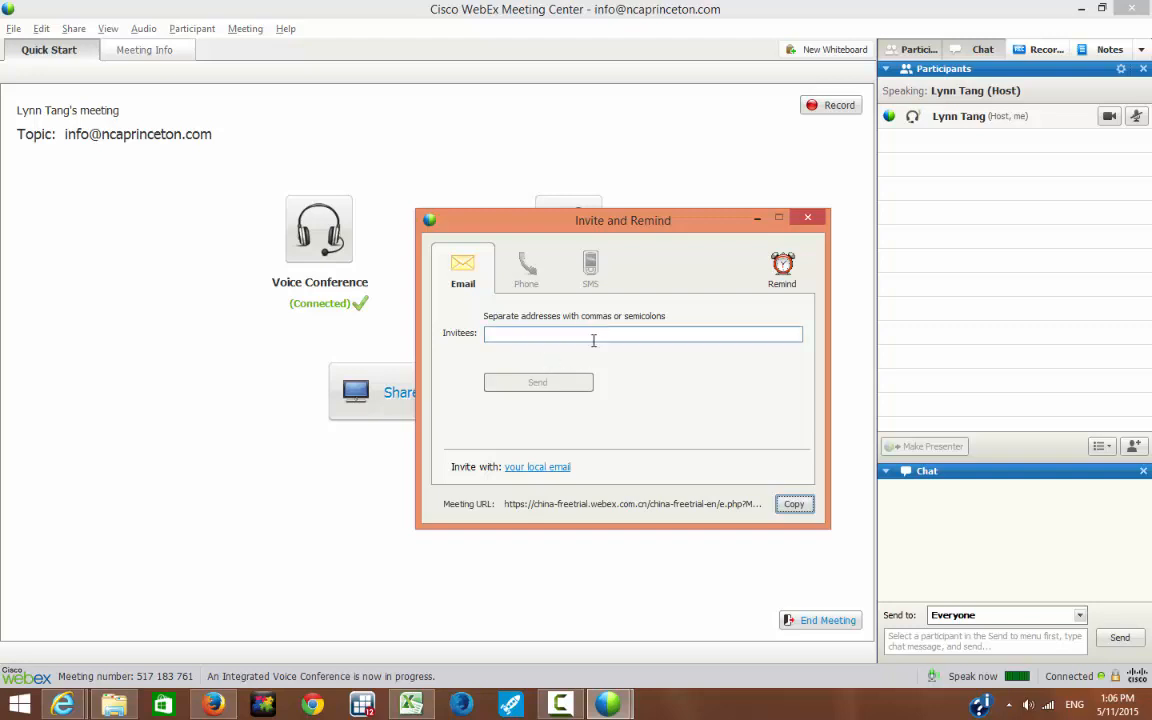
pyautogui.click(807, 218)
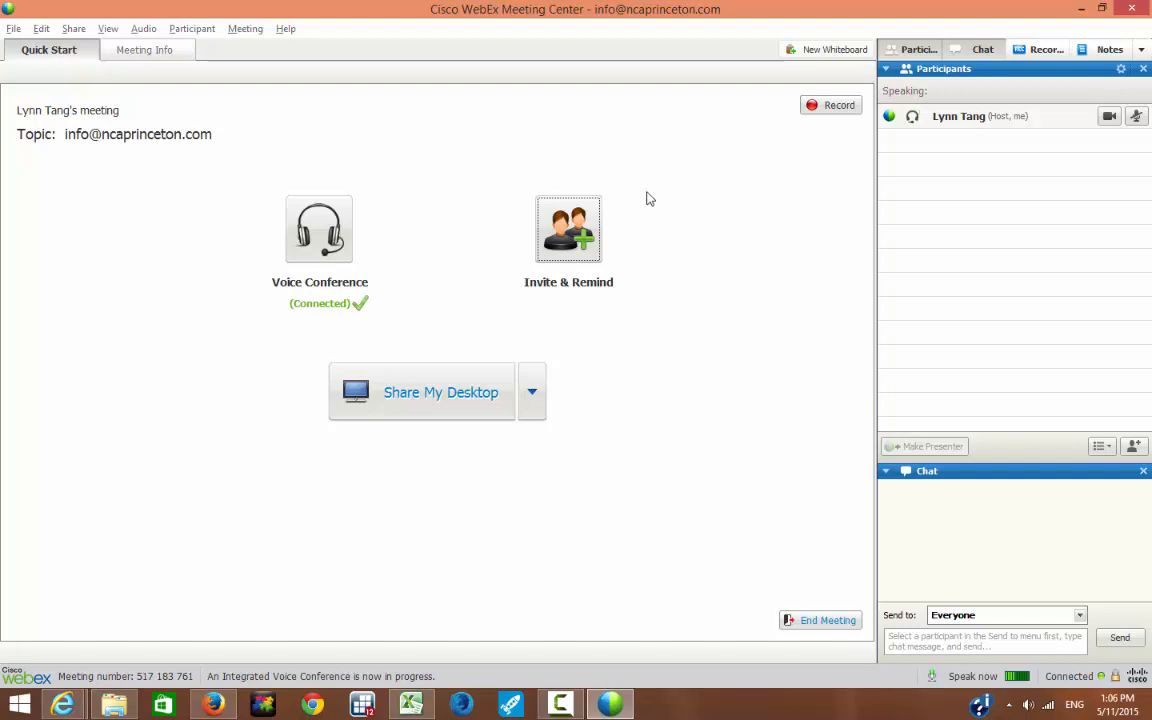
pyautogui.click(195, 30)
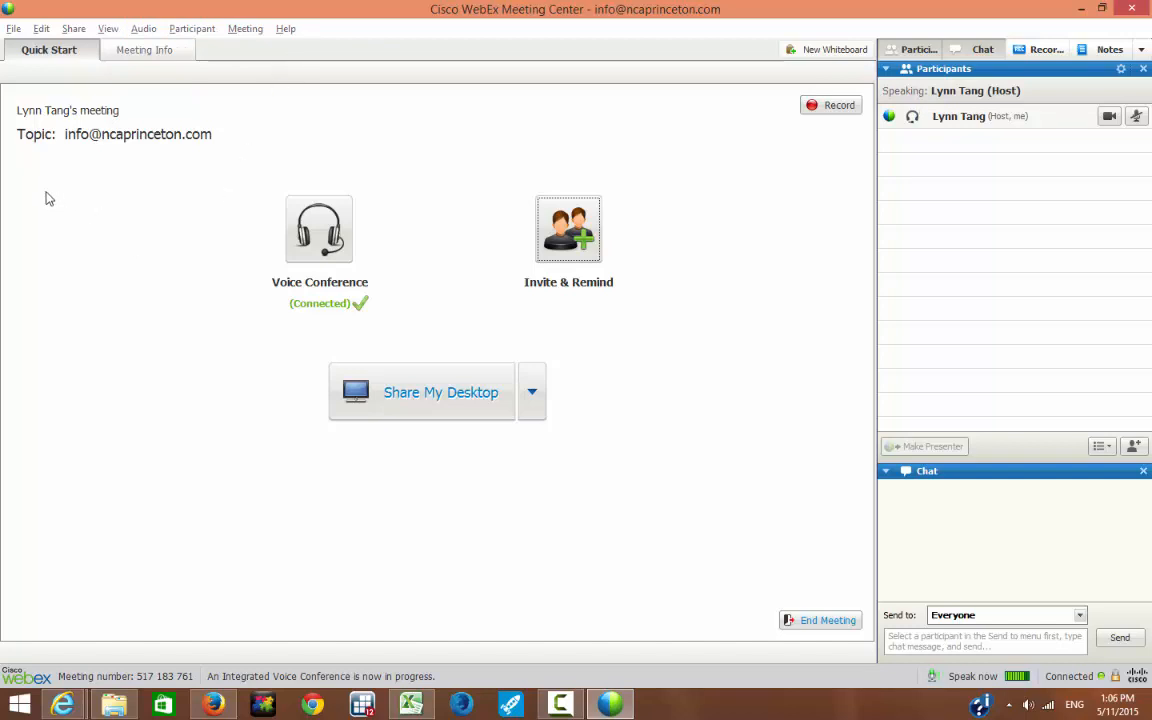
# Start sharing a file and browse to the 新大陆 folder on the OS (C:) drive.
pyautogui.click(75, 30)
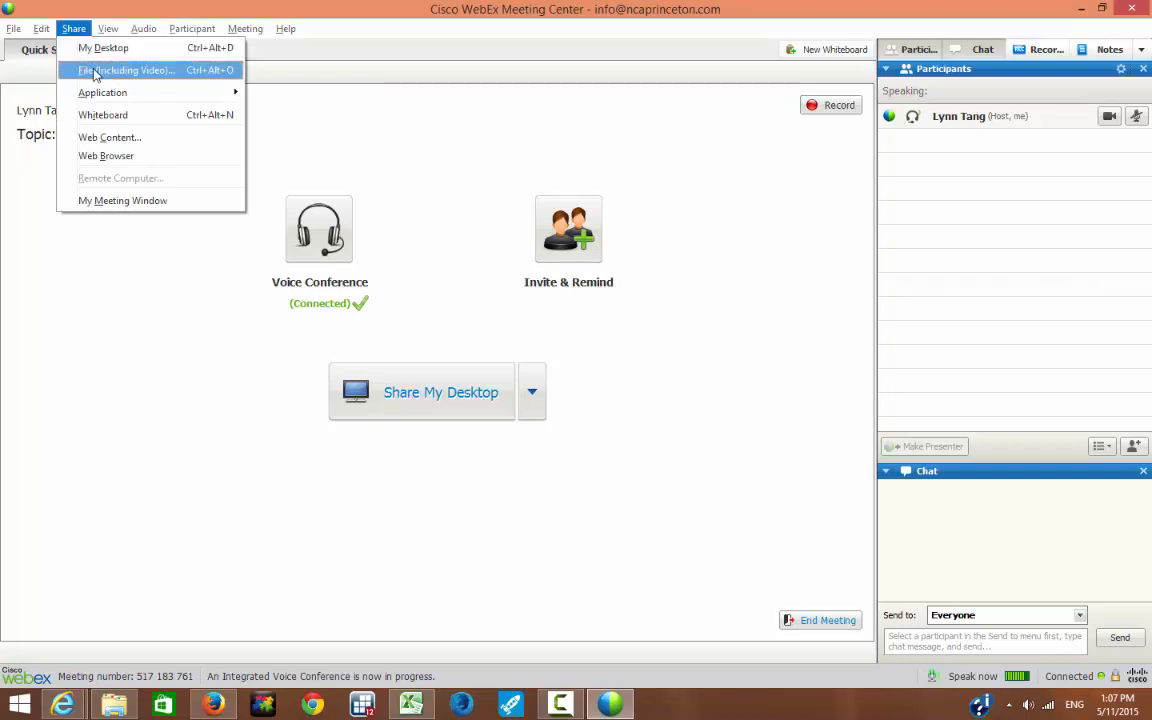
pyautogui.click(95, 72)
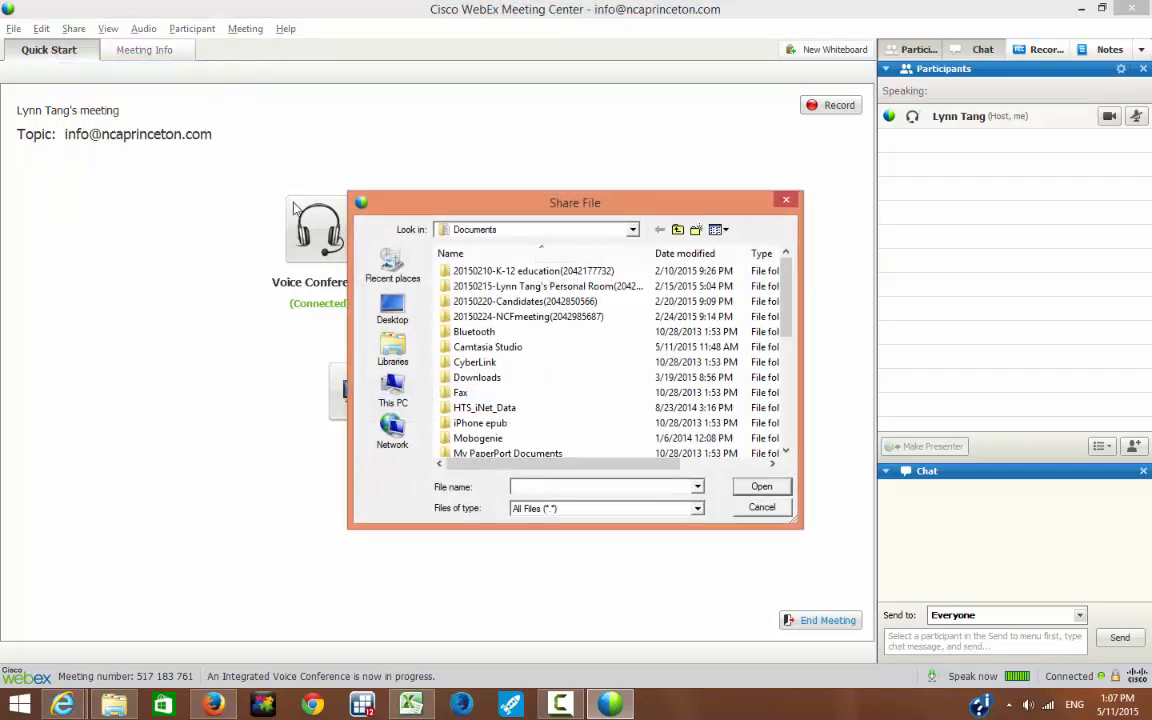
pyautogui.click(633, 230)
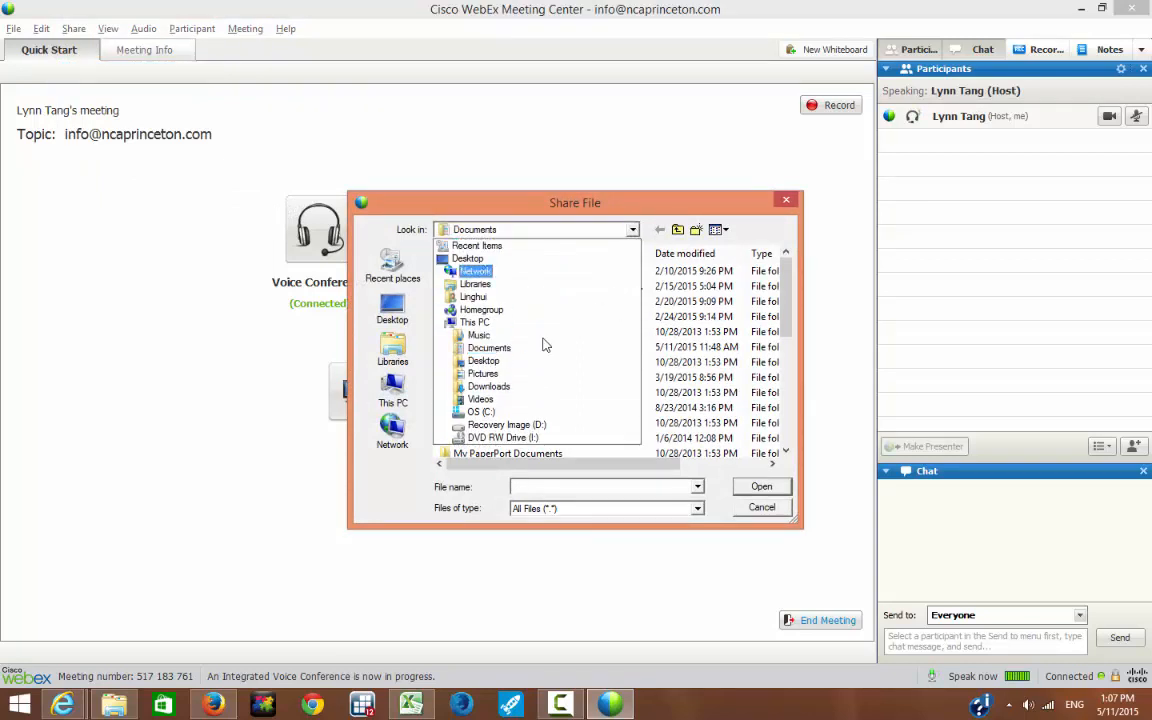
pyautogui.click(481, 412)
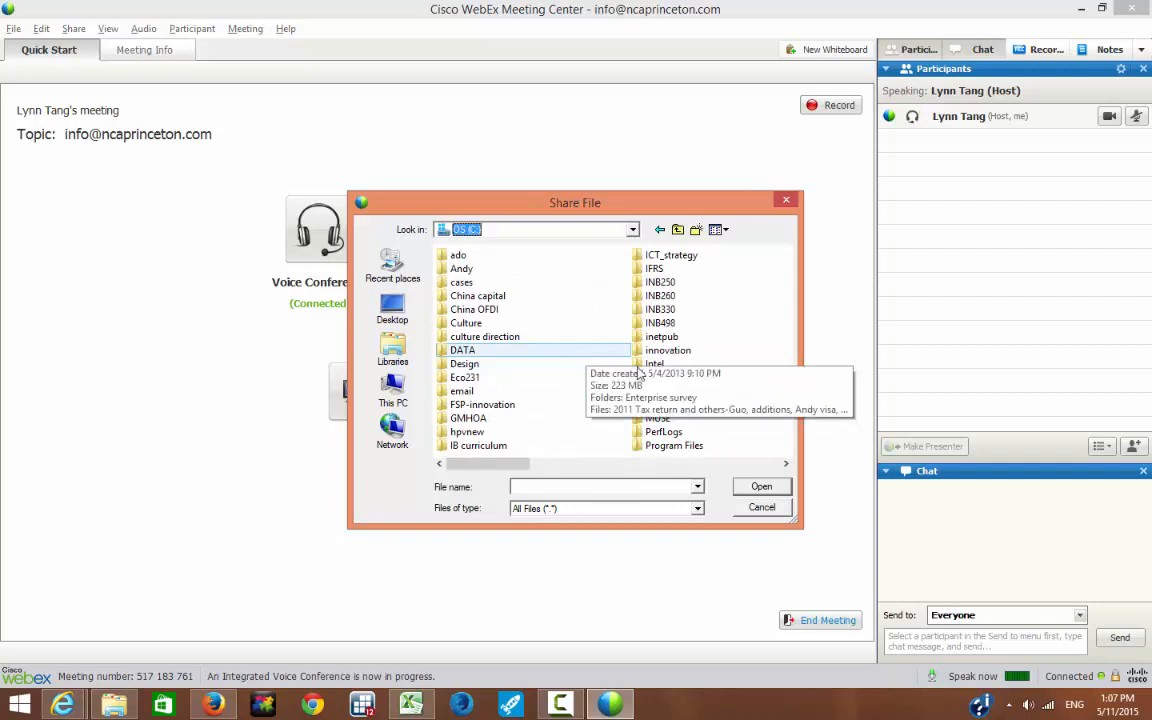
pyautogui.click(786, 465)
pyautogui.click(786, 465)
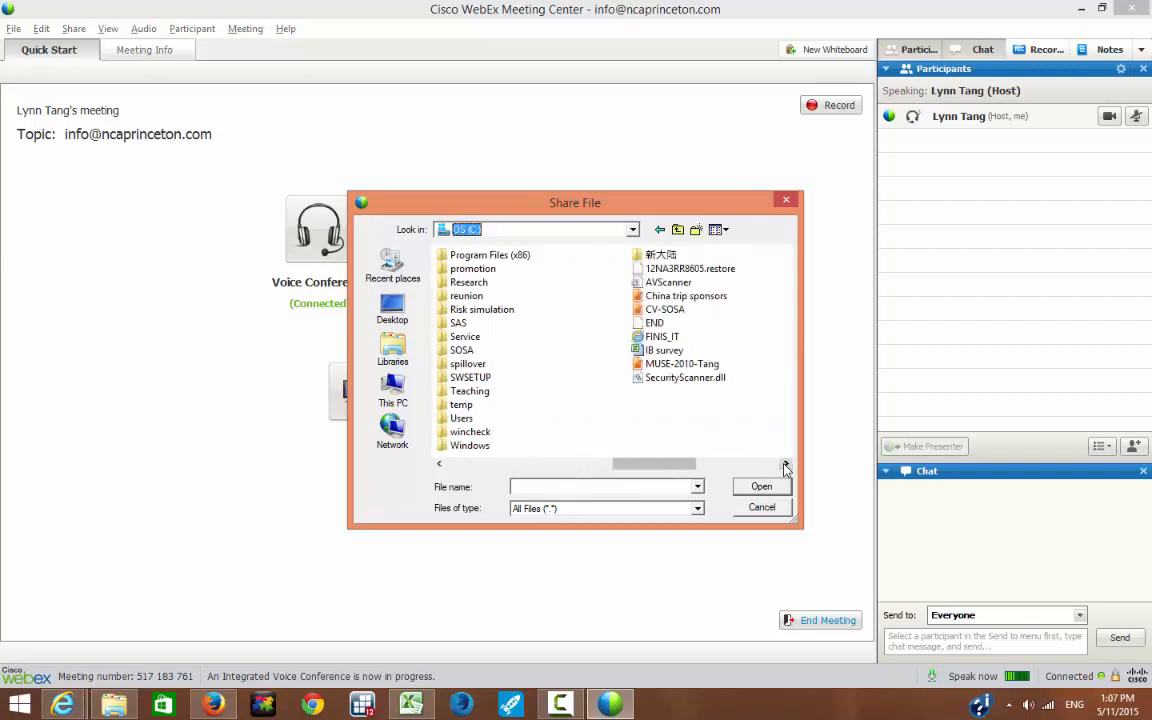
pyautogui.click(667, 258)
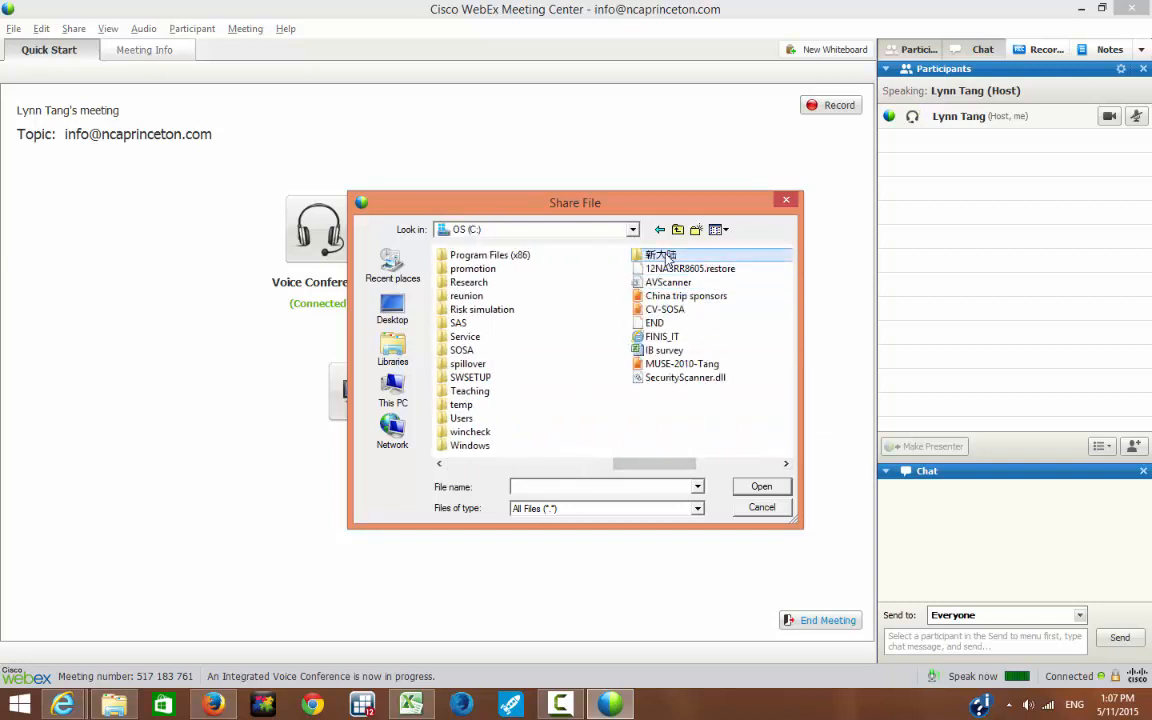
pyautogui.scroll(-1, 675, 259)
pyautogui.click(602, 271)
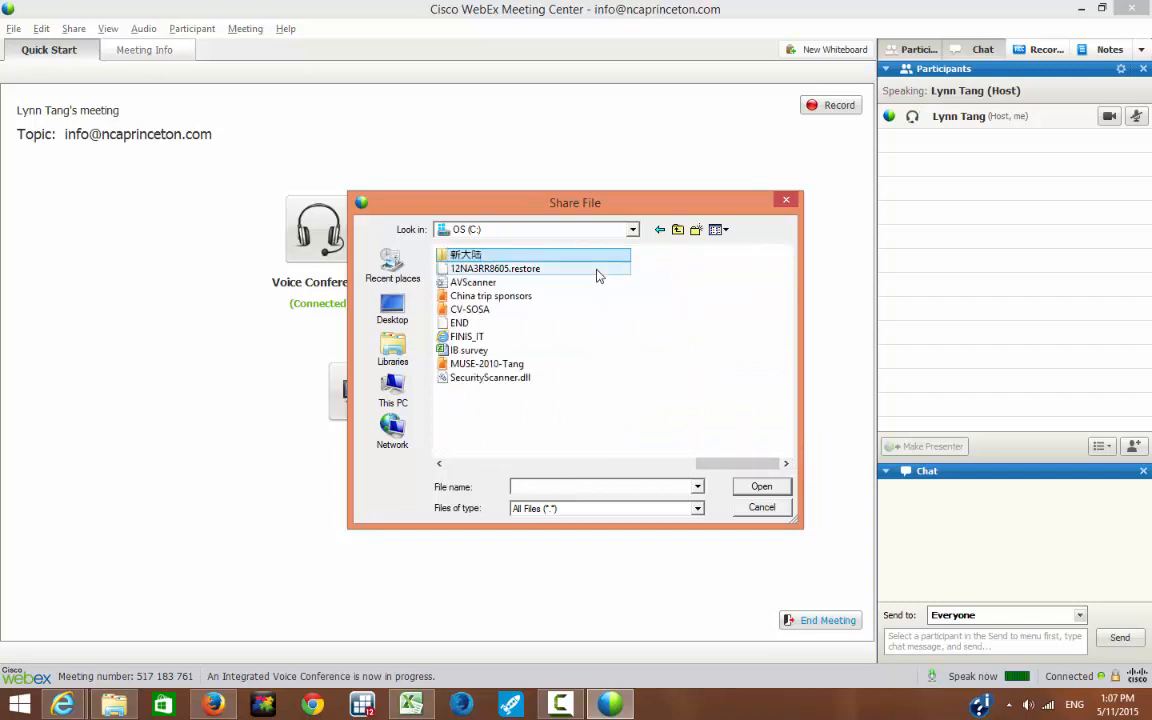
pyautogui.doubleClick(531, 252)
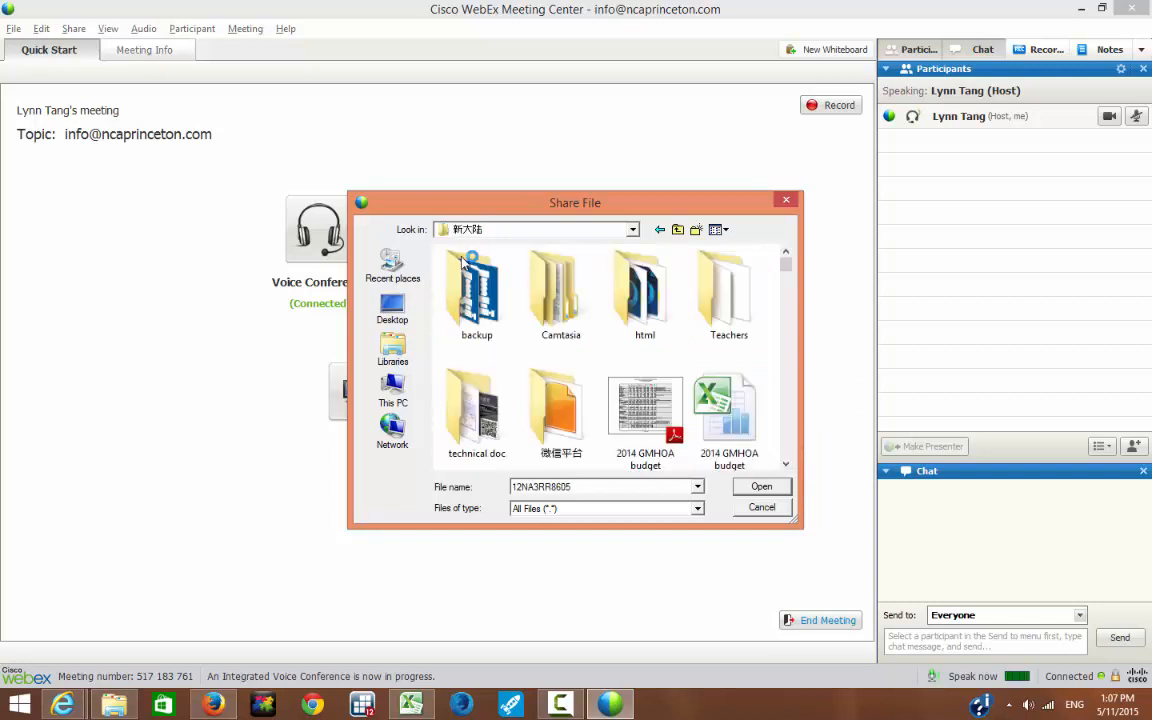
# Share the seminar-5-9 presentation from the technical doc folder and advance to its second page.
pyautogui.doubleClick(467, 425)
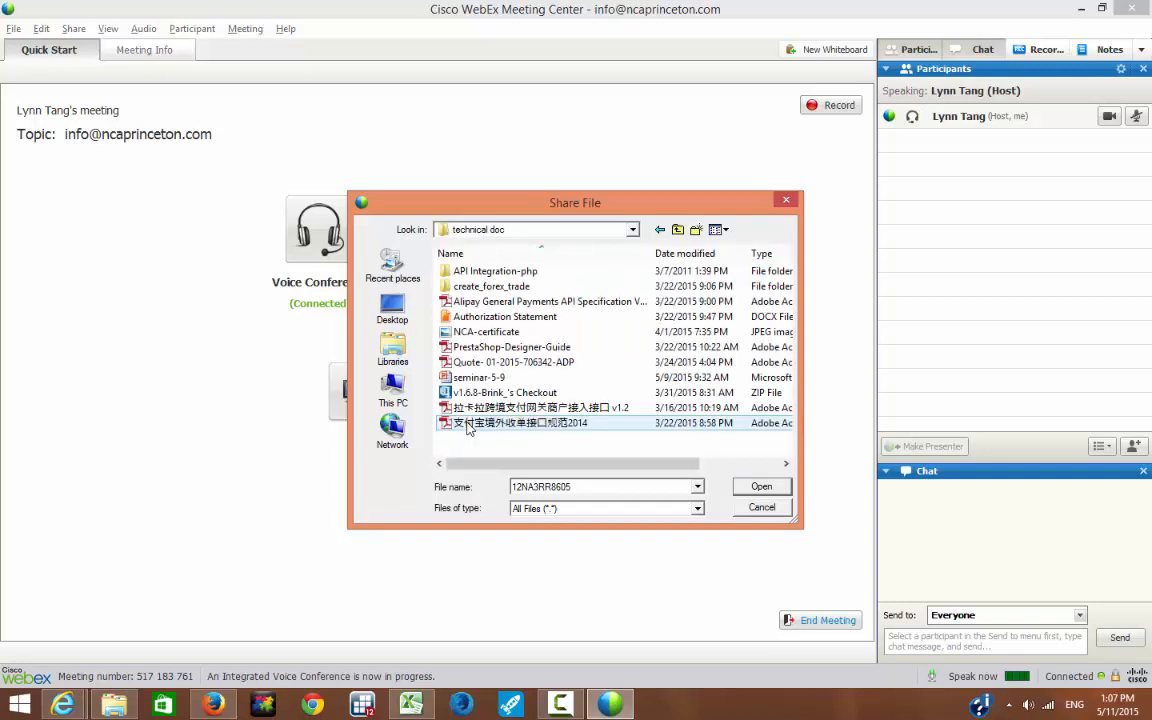
pyautogui.doubleClick(476, 380)
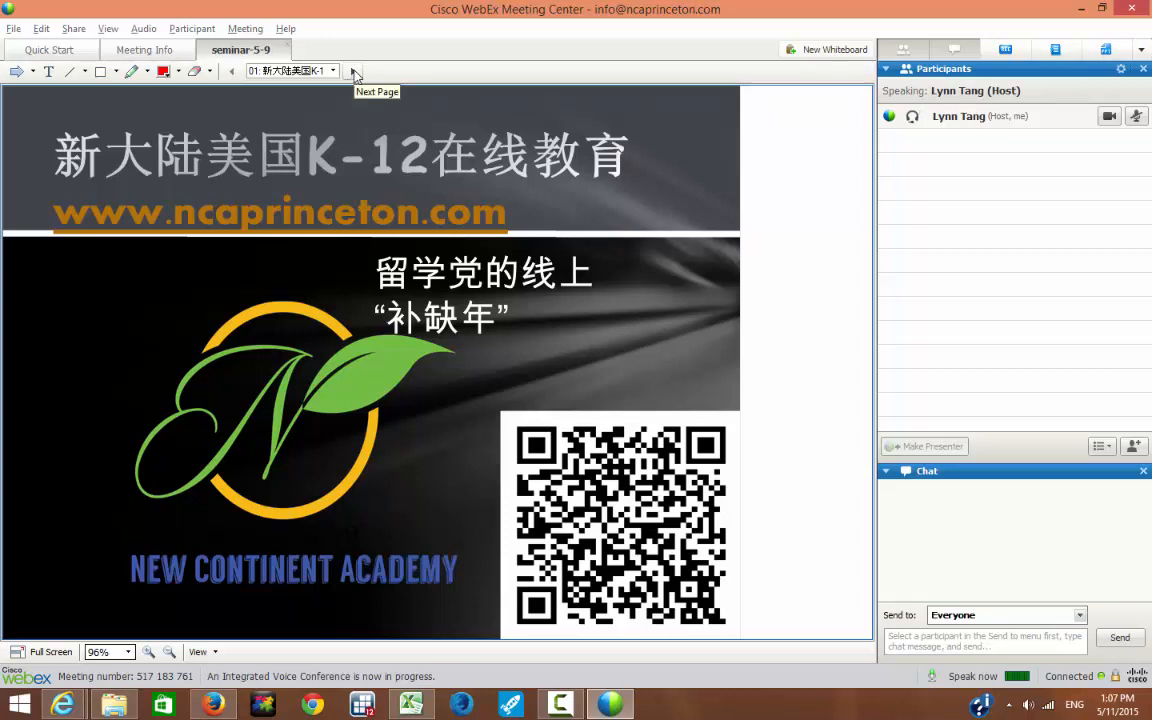
pyautogui.click(353, 71)
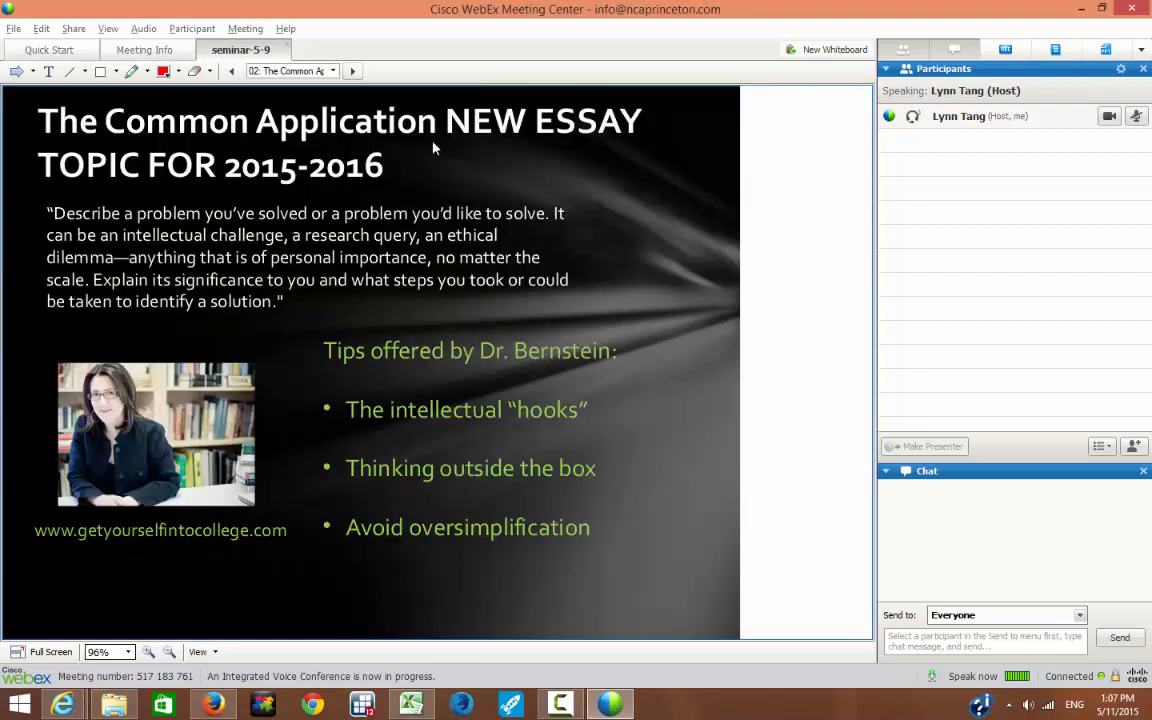
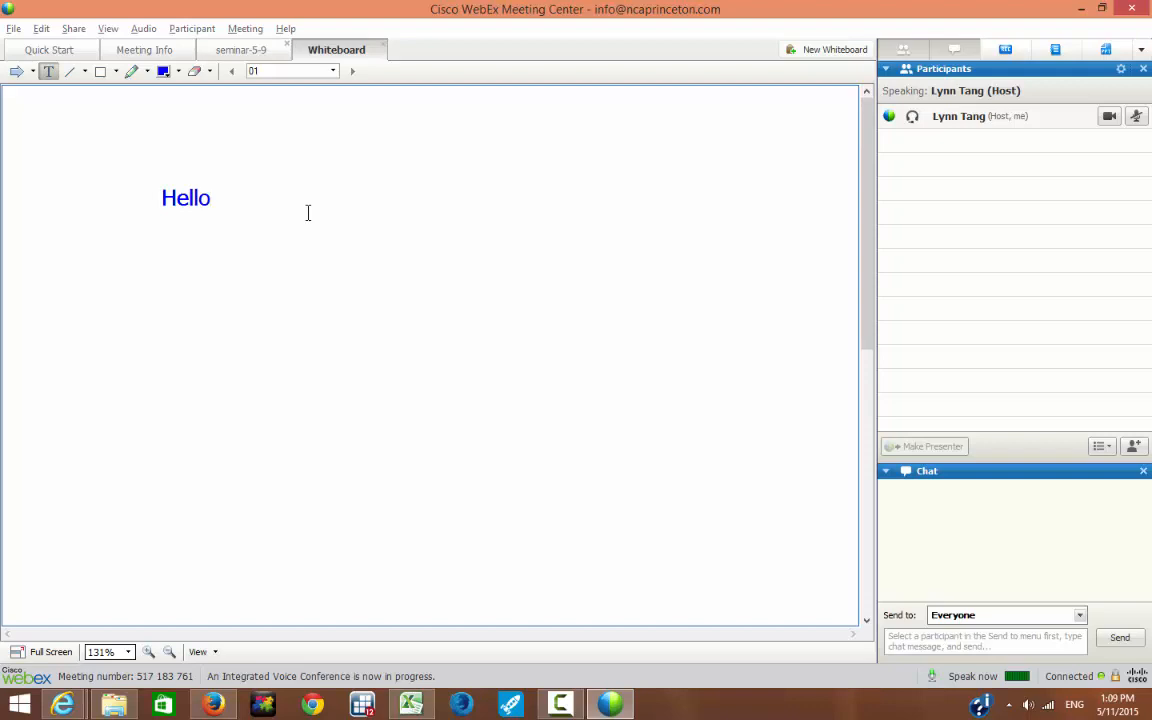
# Share a web browser with the attendees and stop the sharing to return to the whiteboard.
pyautogui.press('Return')
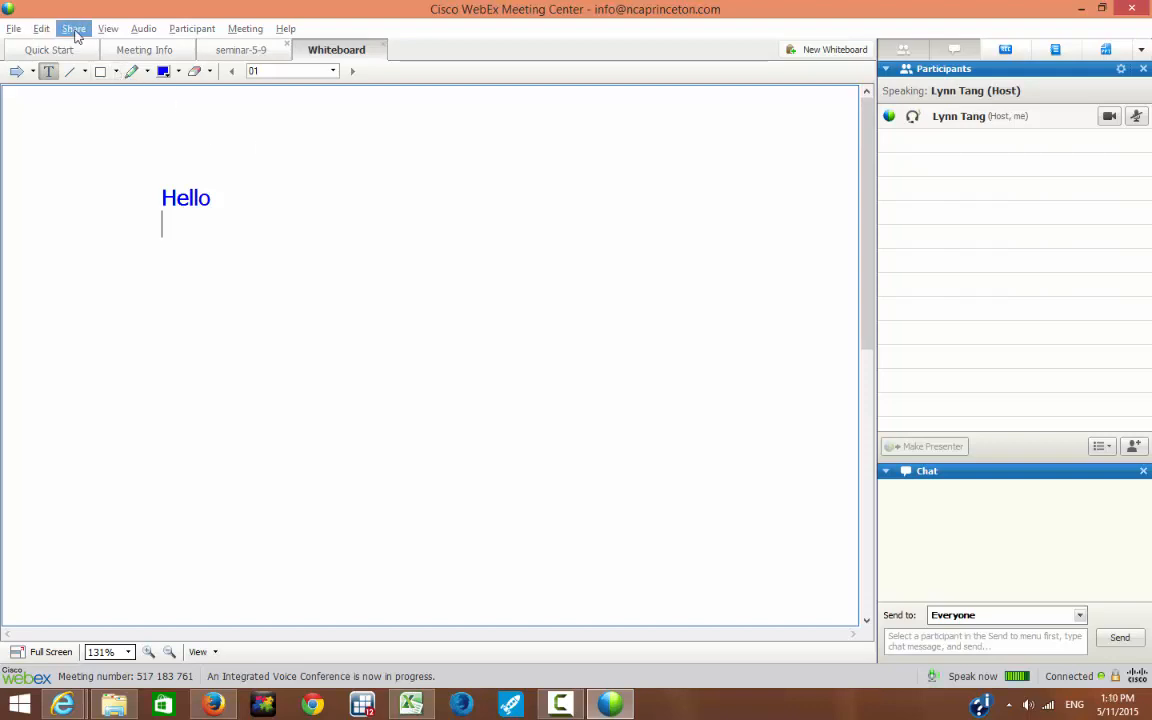
pyautogui.click(74, 30)
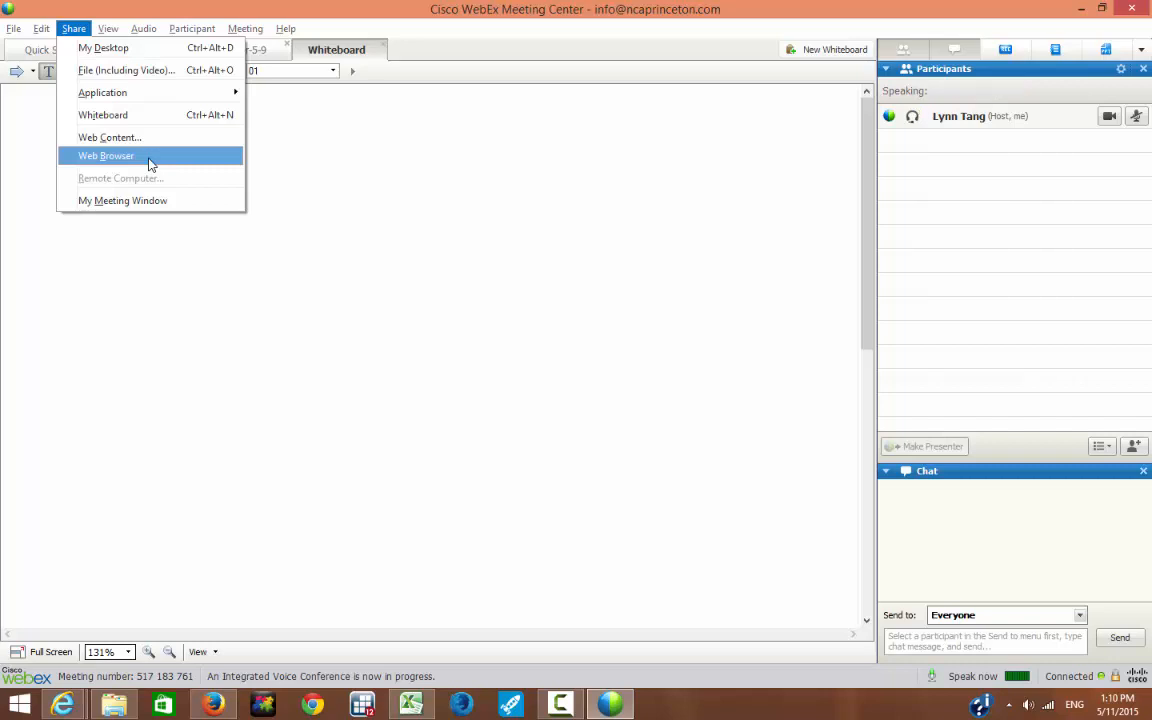
pyautogui.click(149, 160)
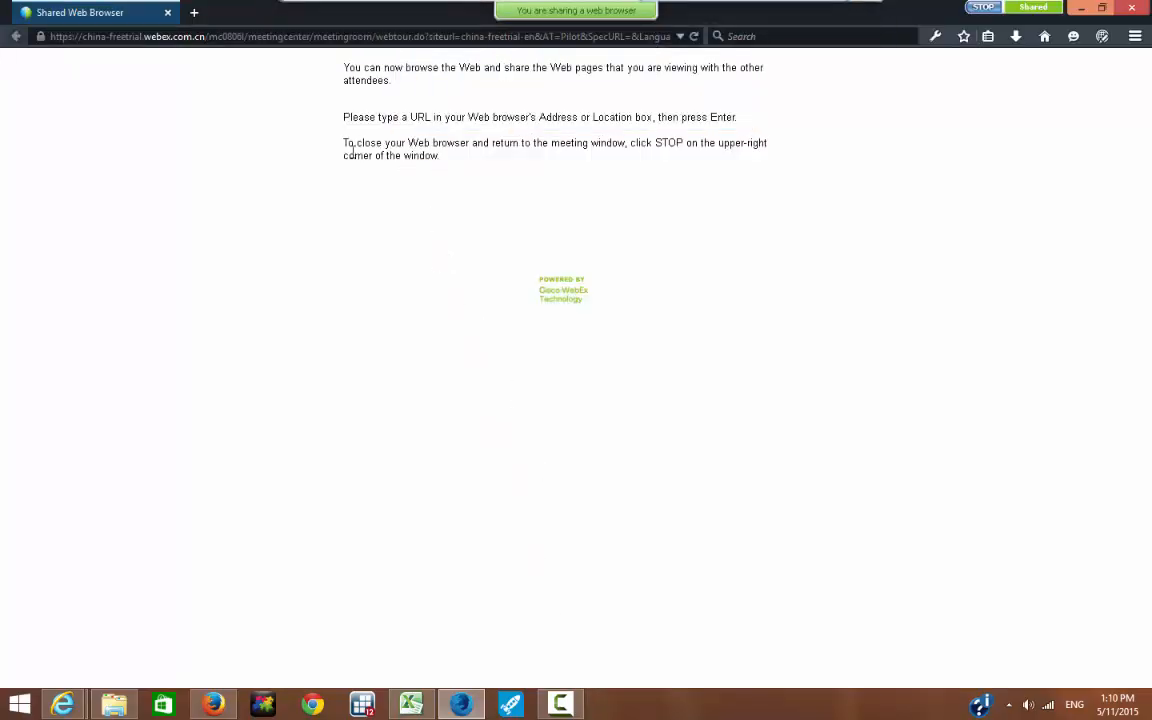
pyautogui.moveTo(355, 6)
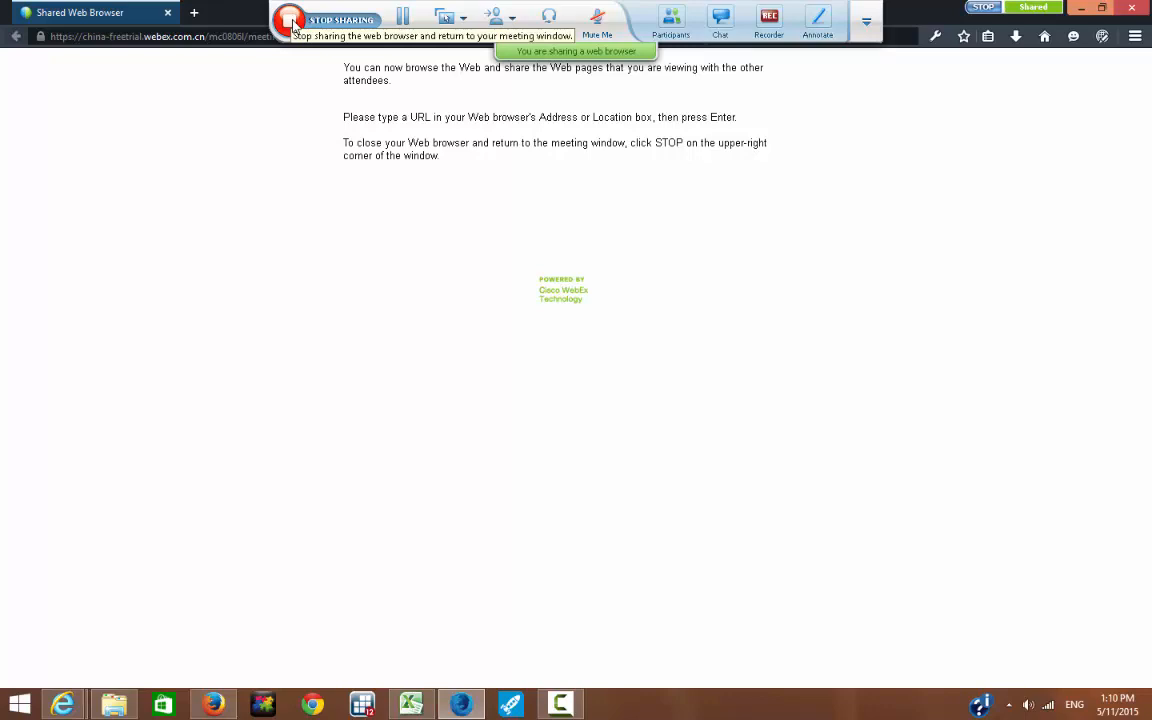
pyautogui.click(290, 21)
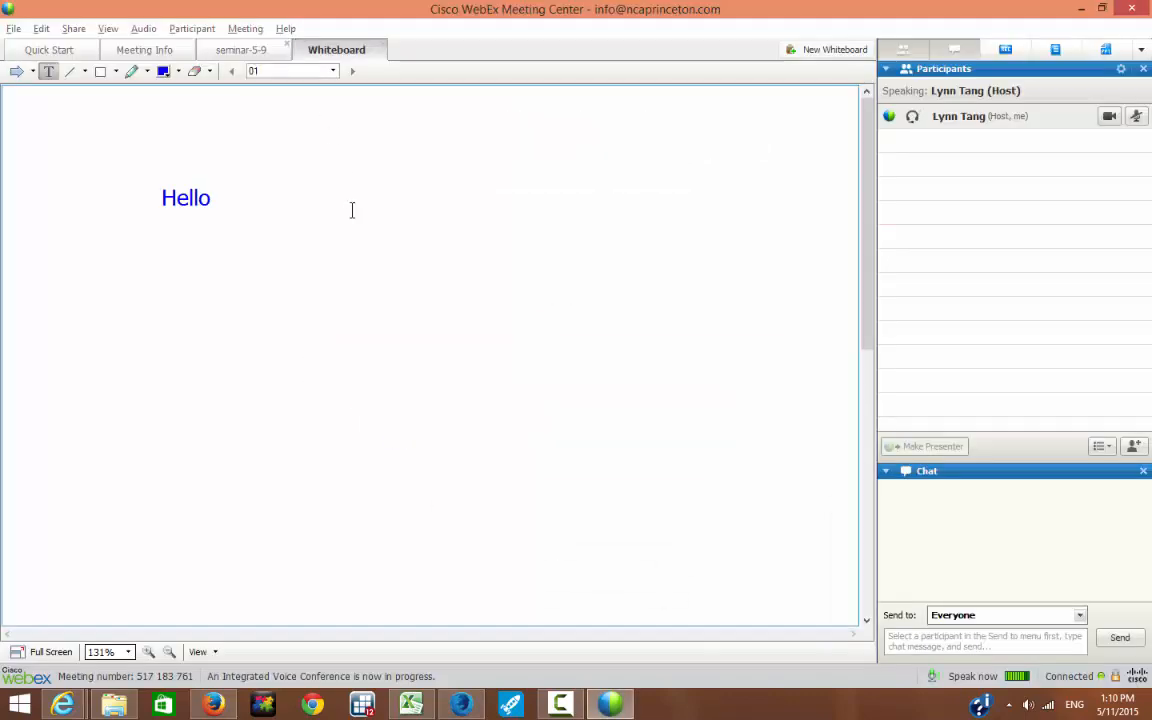
# Show the shared seminar-5-9 presentation again and return to the whiteboard.
pyautogui.click(352, 208)
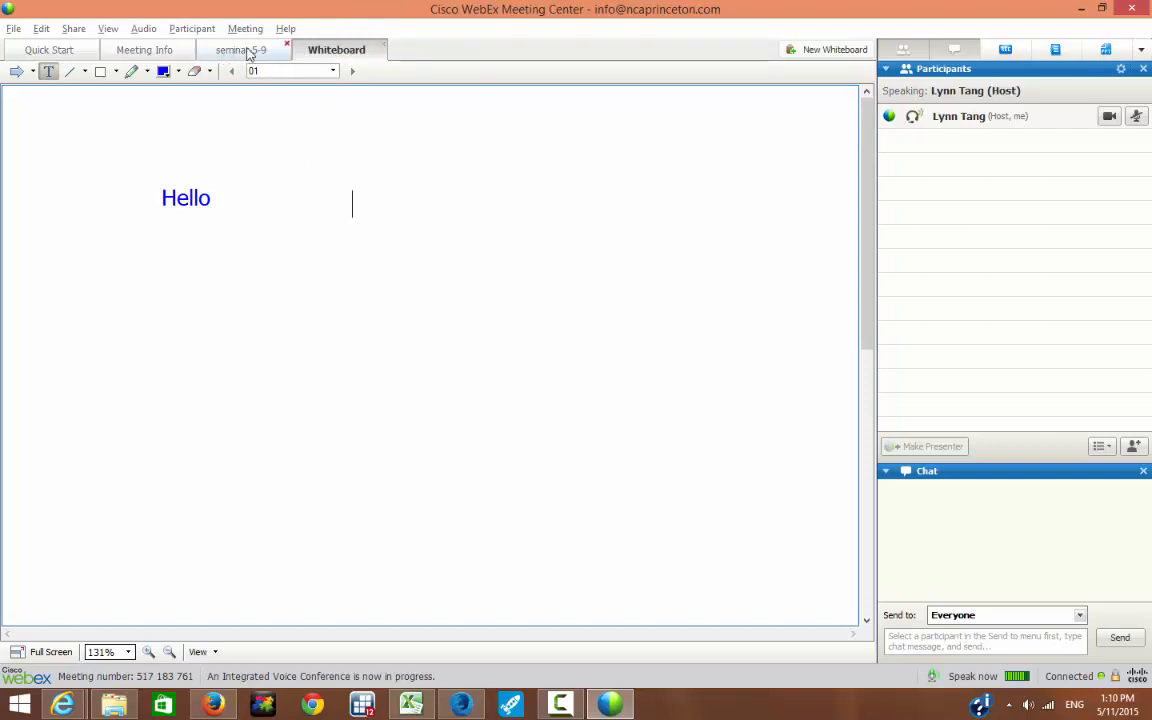
pyautogui.click(243, 50)
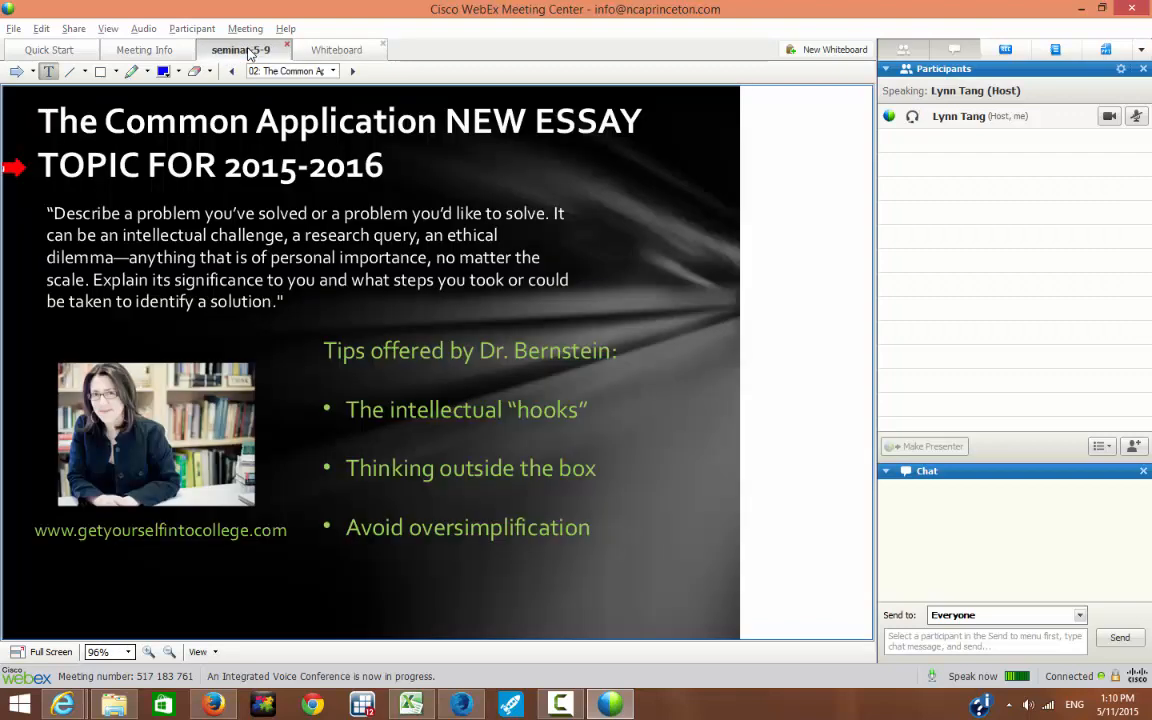
pyautogui.click(305, 52)
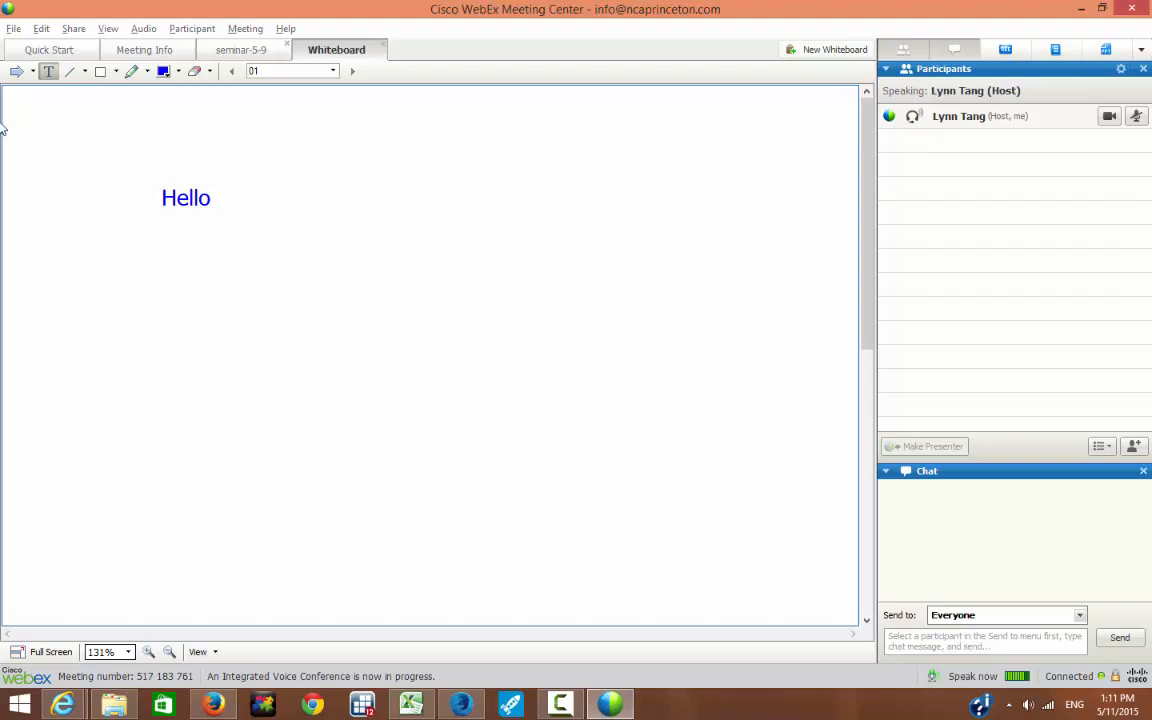
# Display the Polling panel by opening poll questions, and cancel choosing a poll file.
pyautogui.click(13, 29)
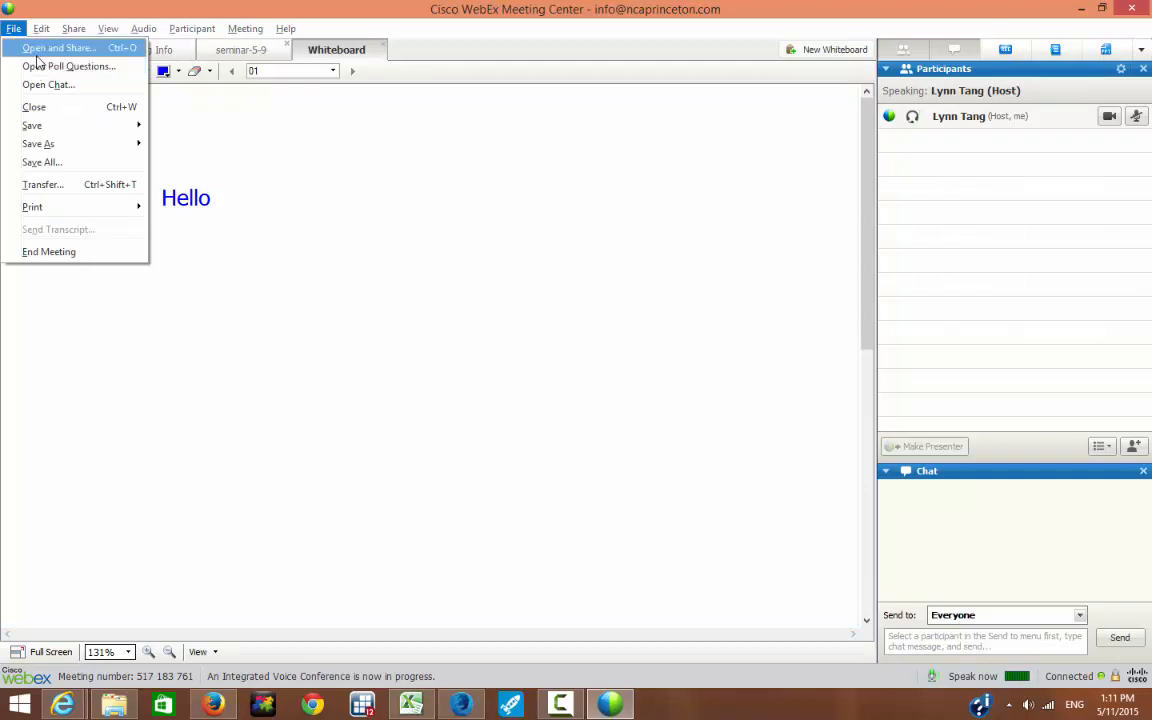
pyautogui.click(101, 34)
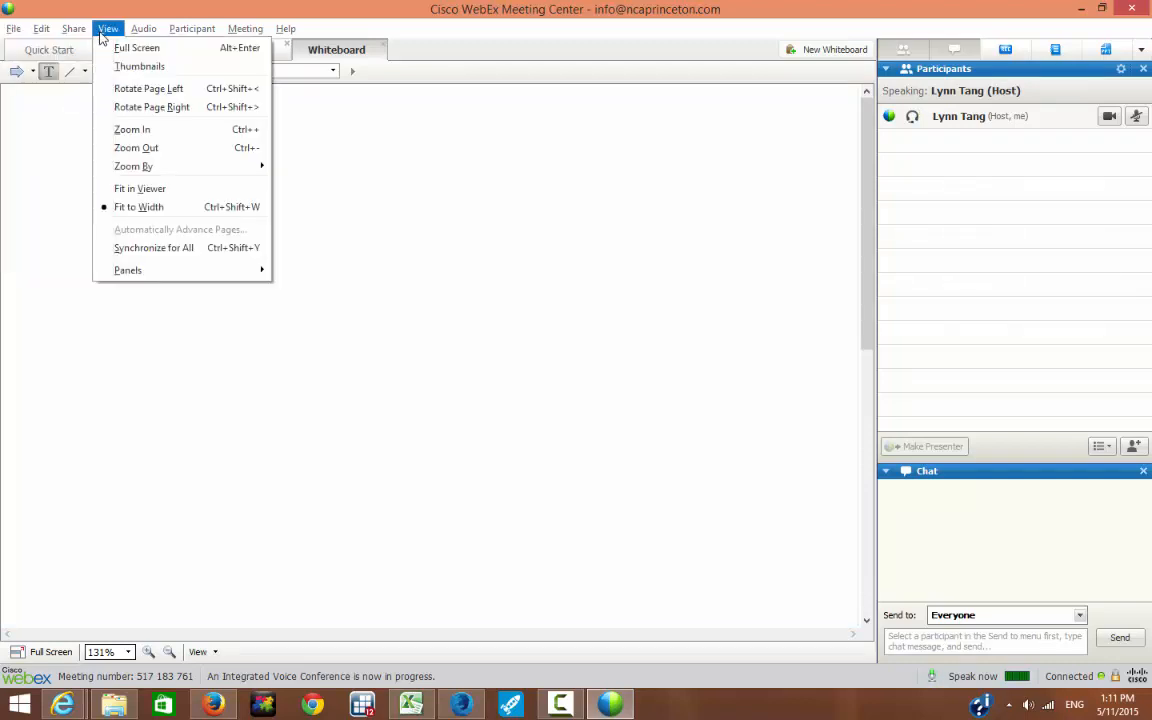
pyautogui.moveTo(12, 28)
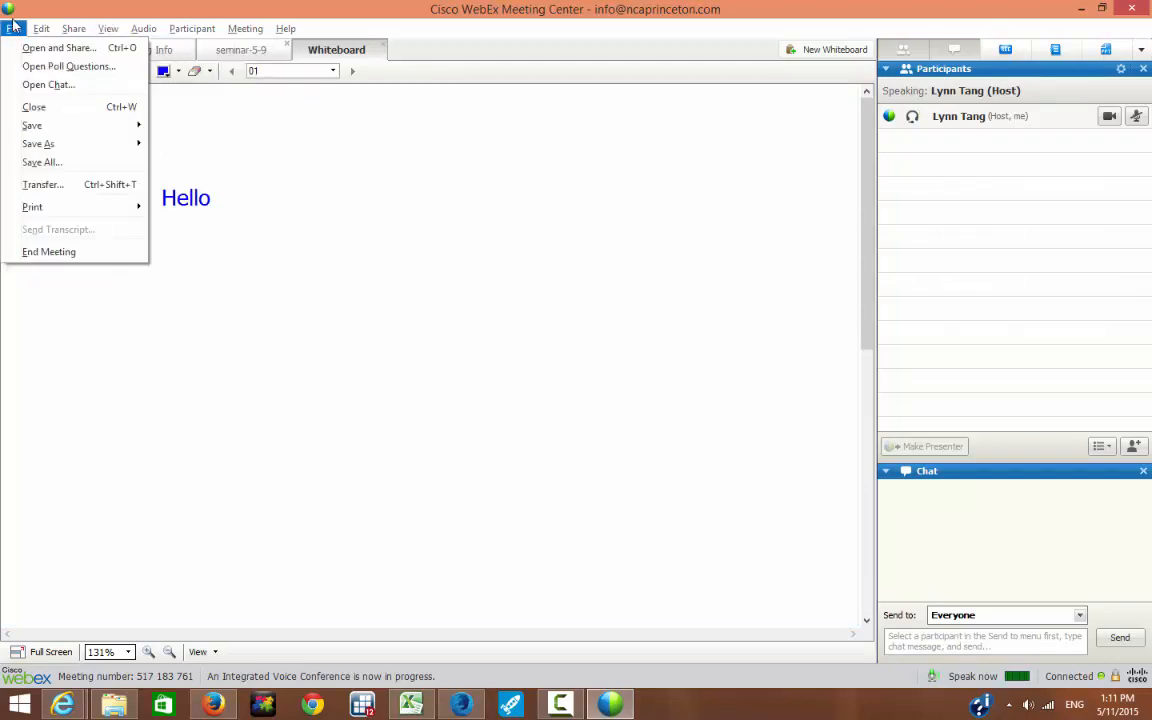
pyautogui.click(41, 72)
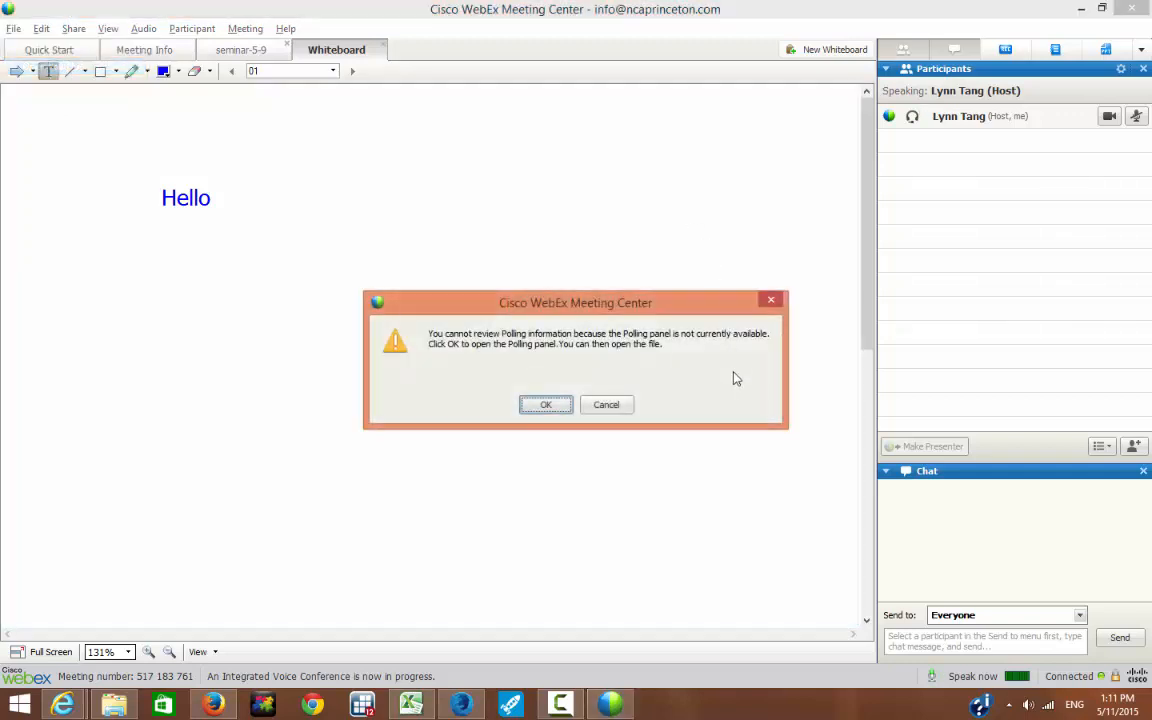
pyautogui.click(546, 405)
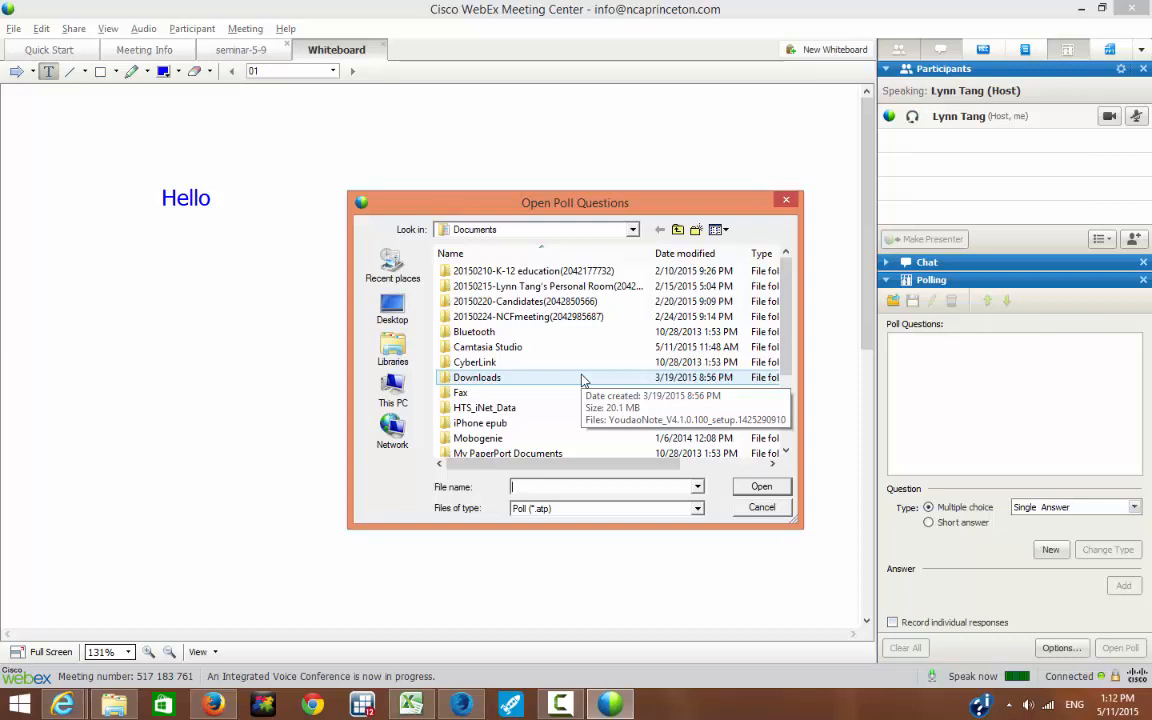
pyautogui.click(767, 512)
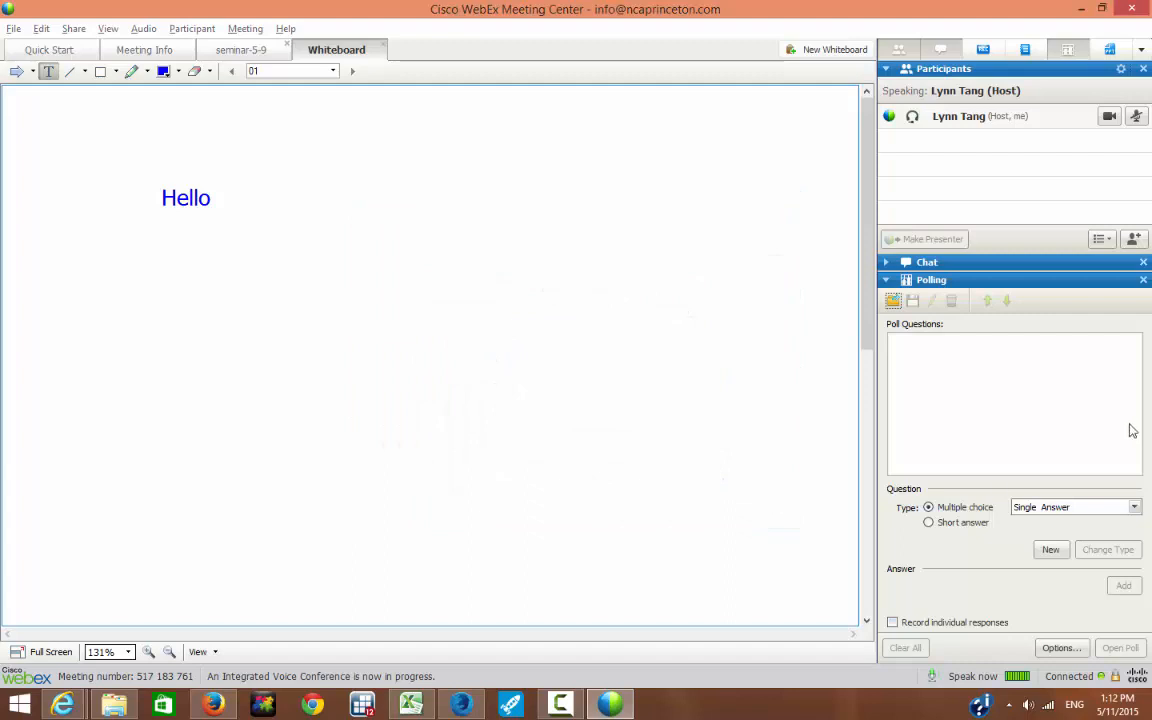
# Create a multiple-choice, single-answer poll question reading "What is the color on the whiteboard?".
pyautogui.click(918, 362)
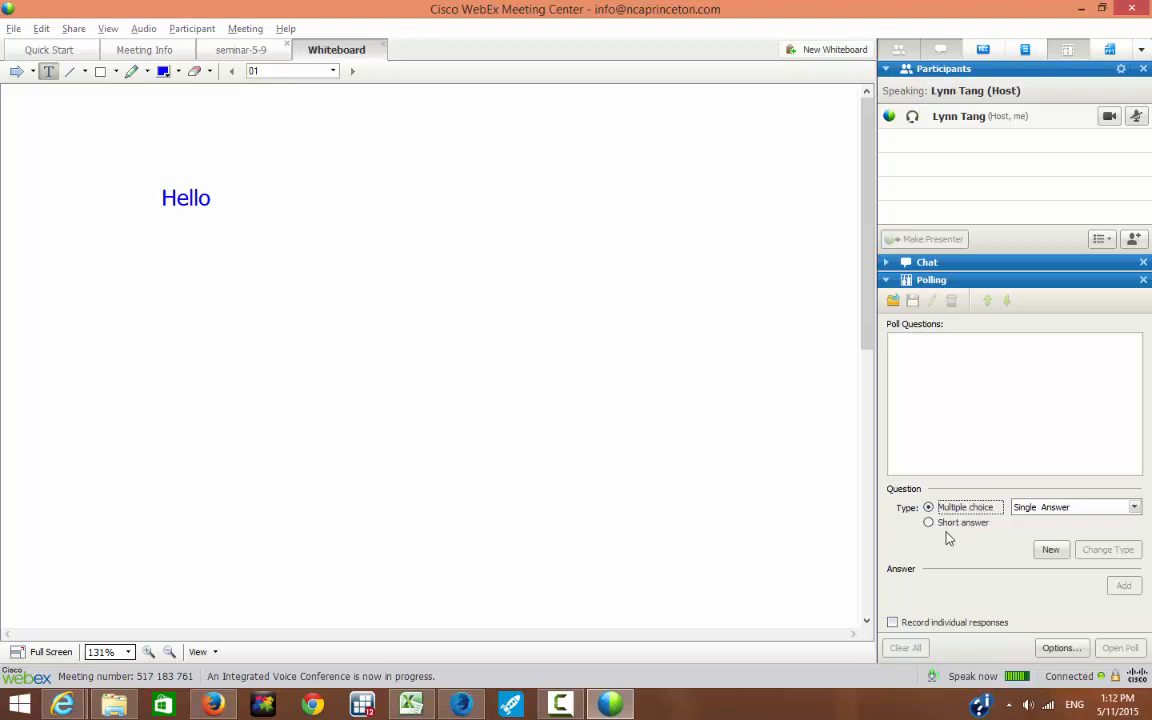
pyautogui.click(1050, 551)
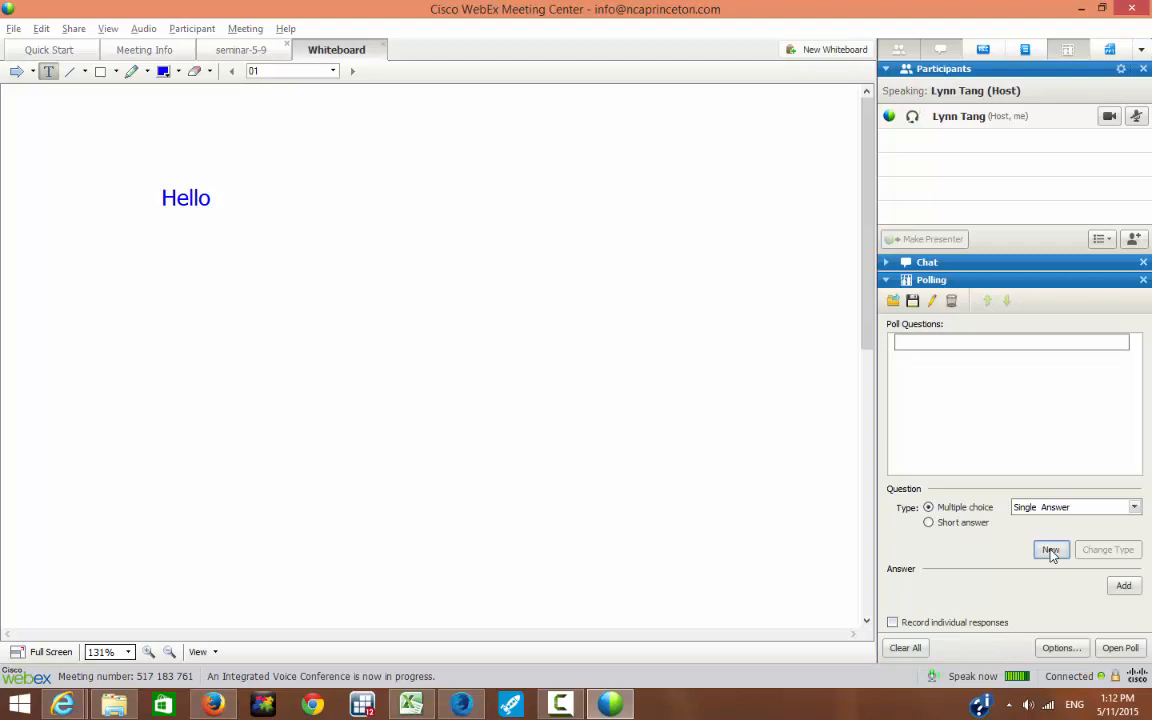
pyautogui.write('W')
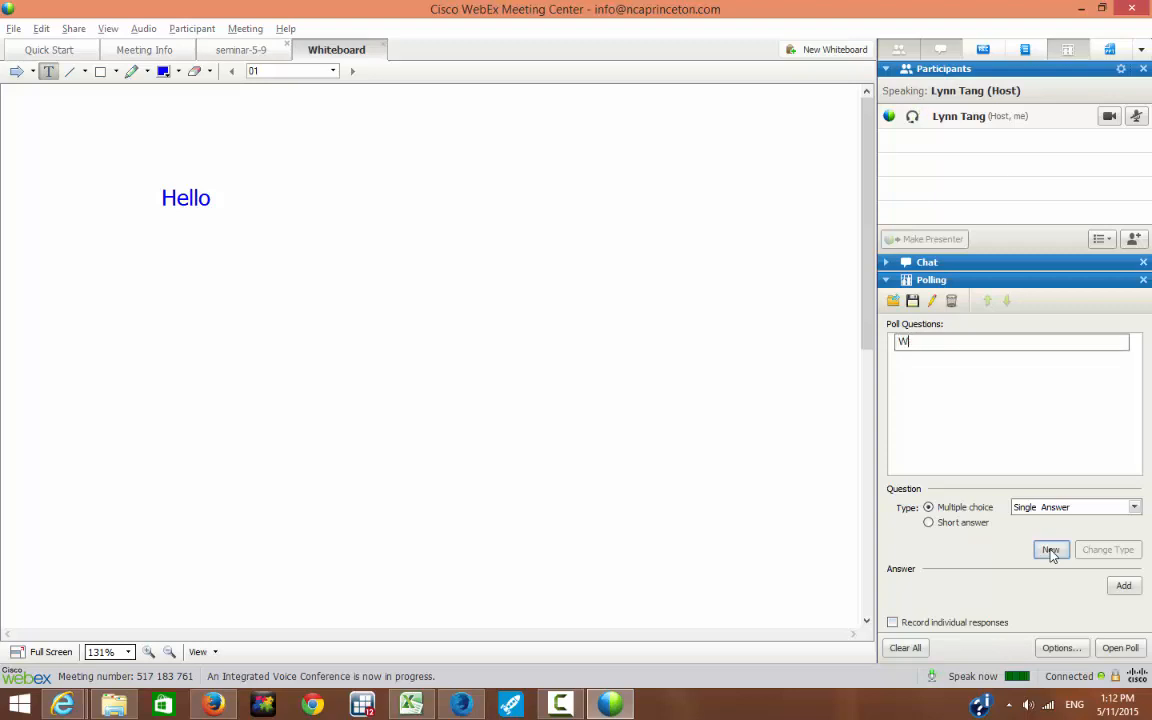
pyautogui.write('hat is the color on the white')
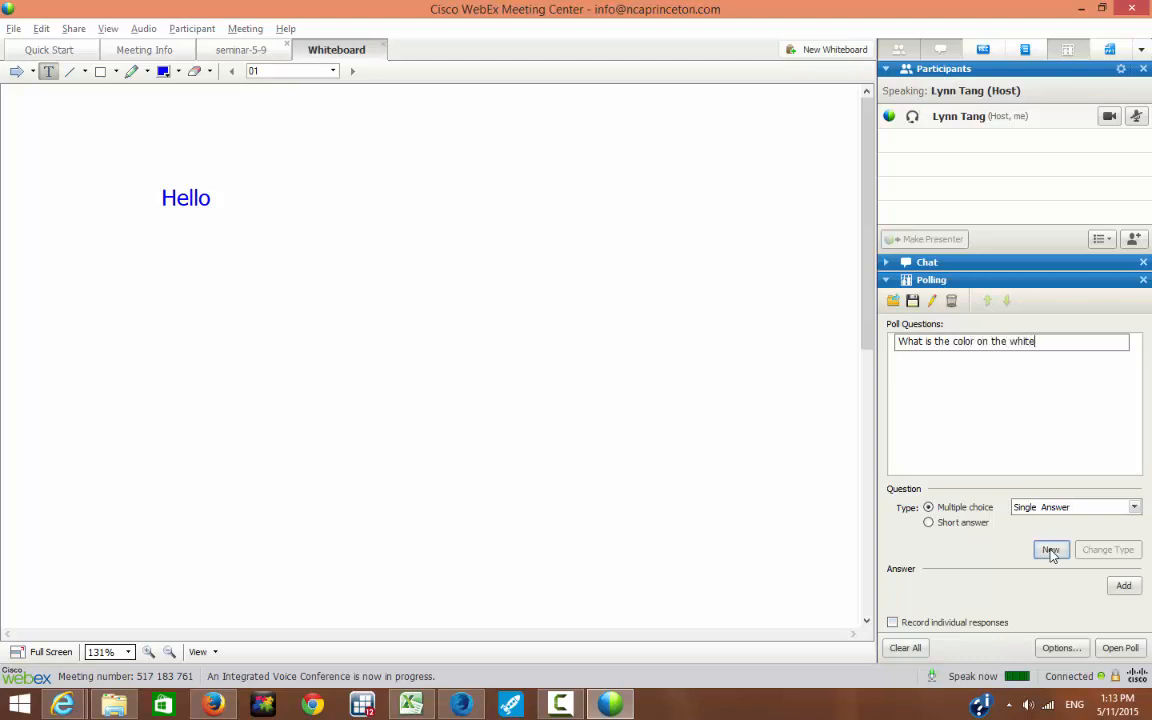
pyautogui.write('board?')
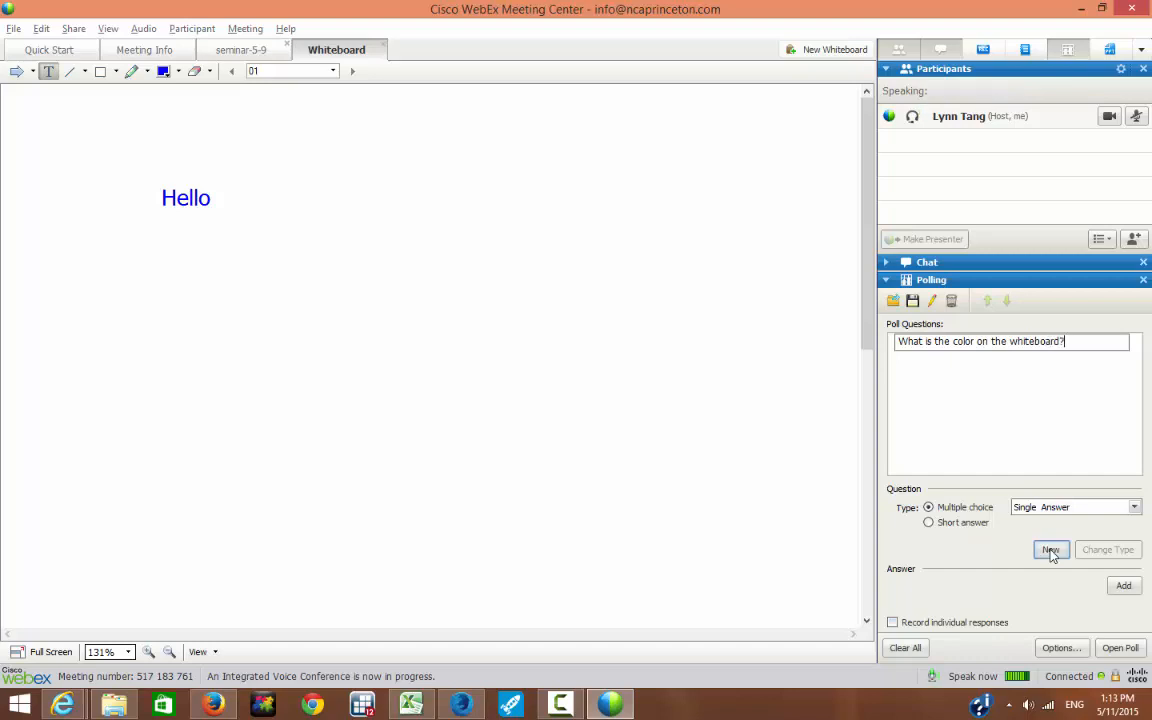
# Add the answers pink, blue and black to the whiteboard color question and open the poll to attendees.
pyautogui.click(1123, 587)
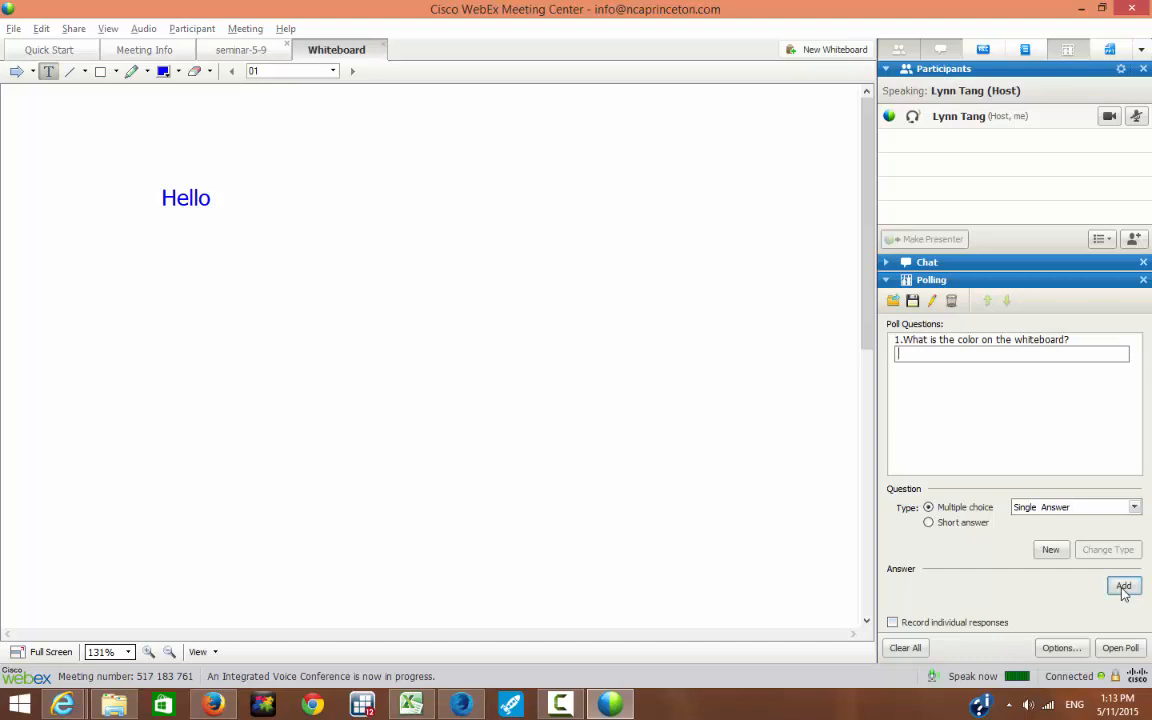
pyautogui.write('pink')
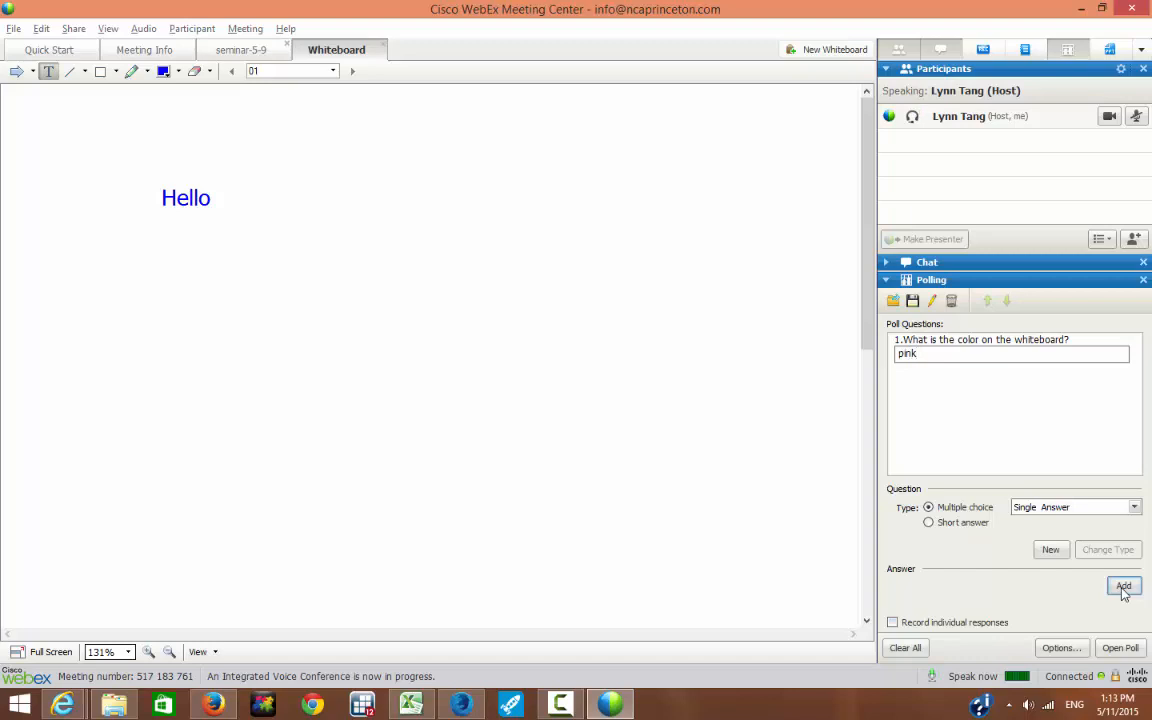
pyautogui.click(1123, 588)
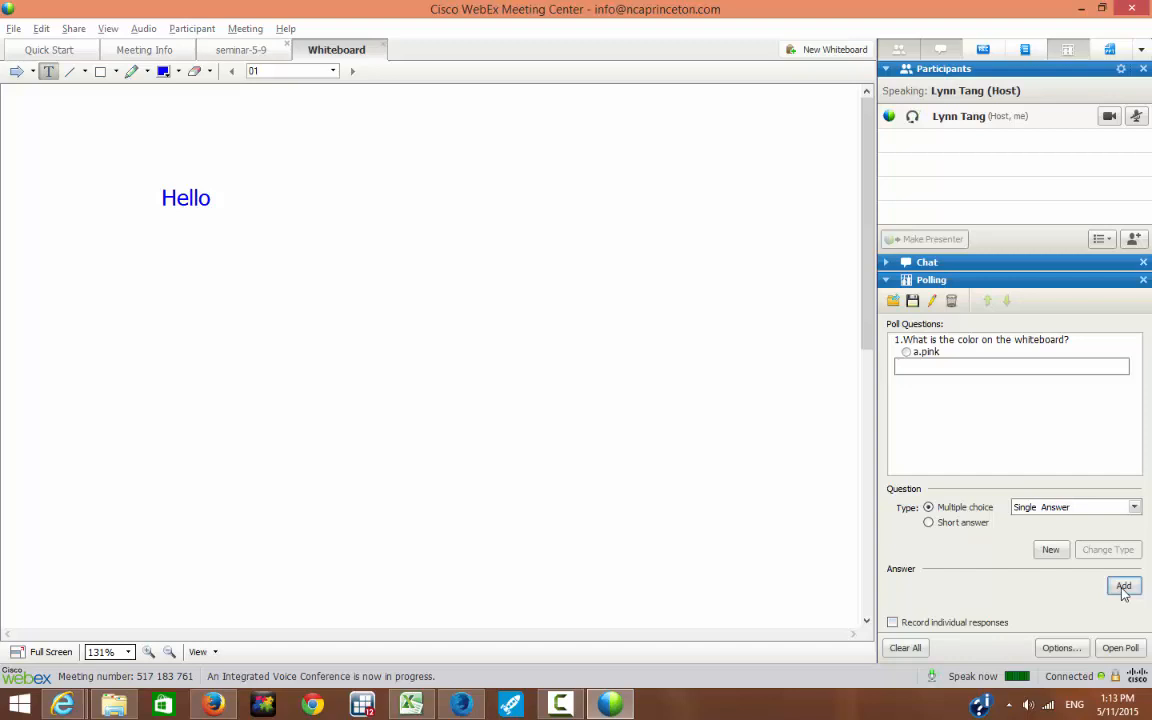
pyautogui.write('blue')
pyautogui.click(1123, 588)
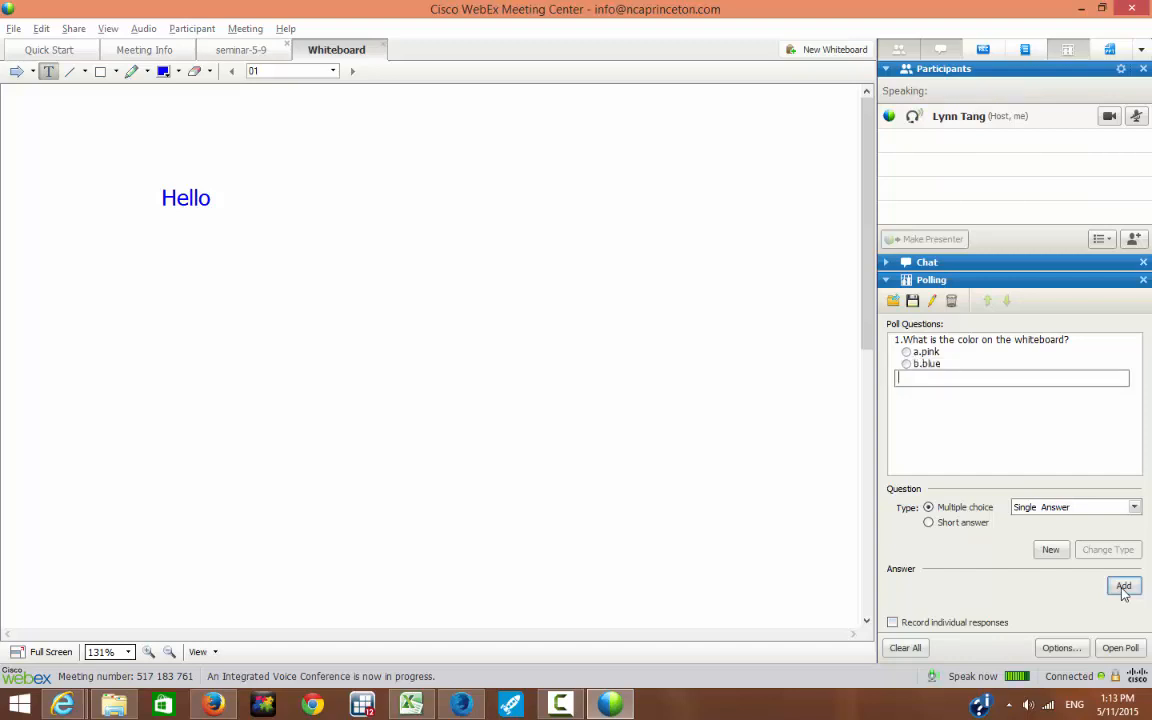
pyautogui.write('black')
pyautogui.click(1123, 588)
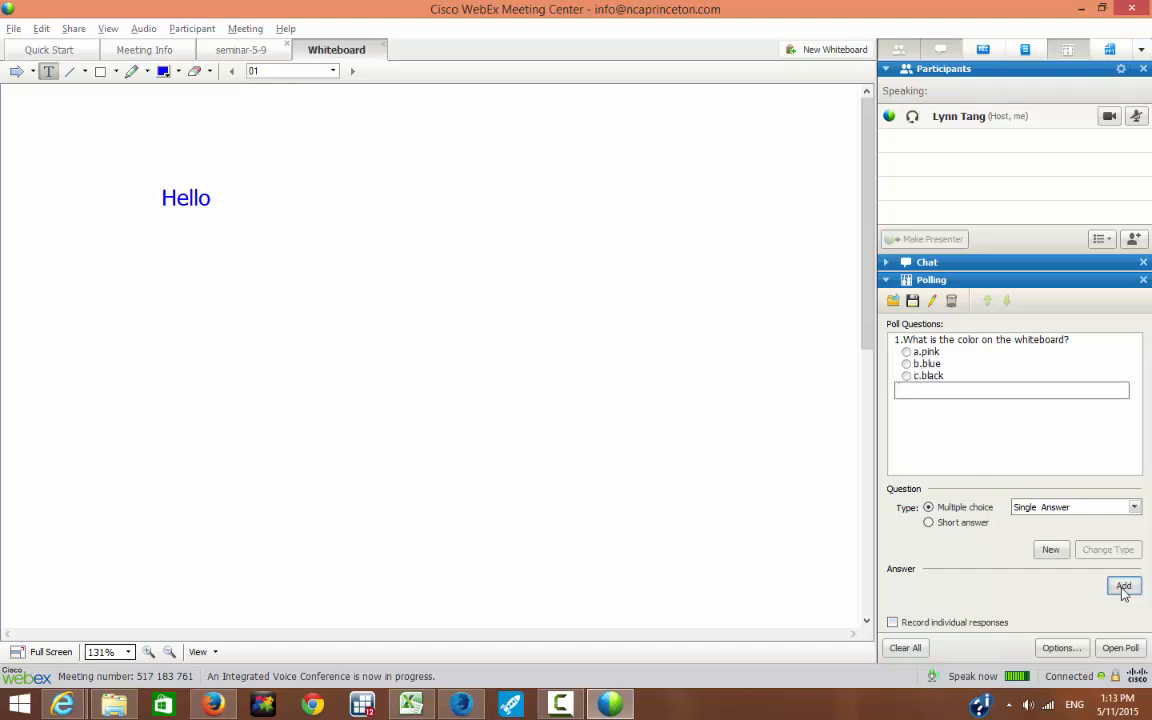
pyautogui.click(1121, 648)
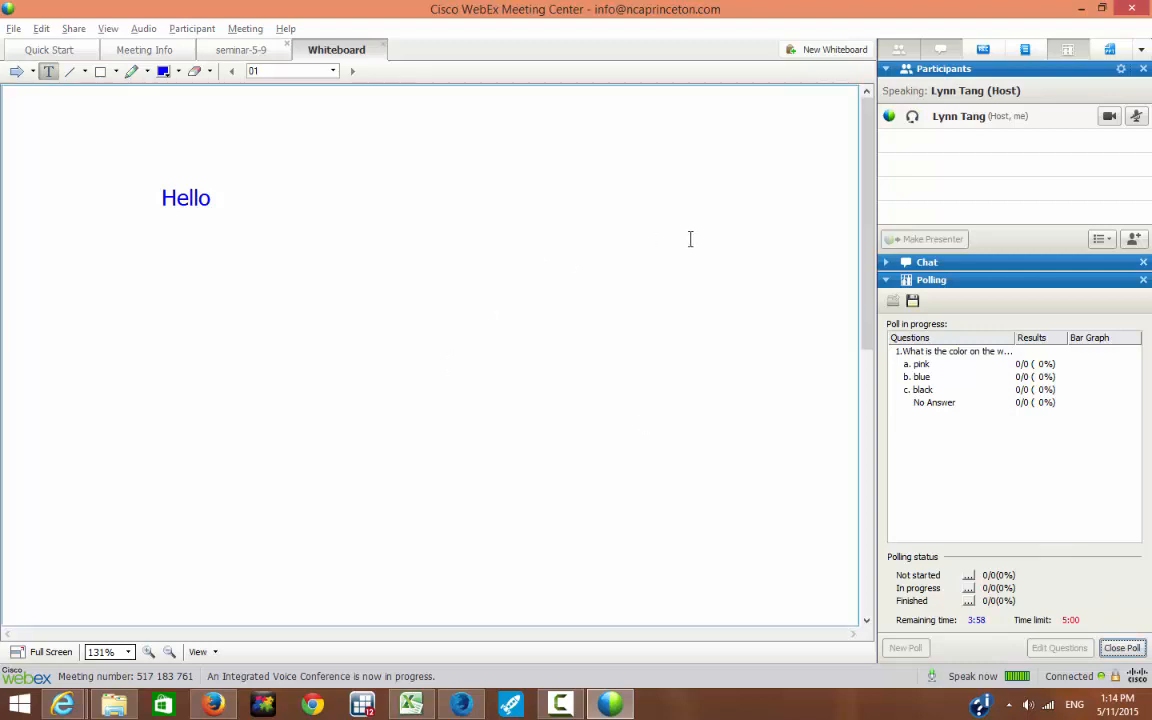
# Send the chat message "what does that mean?" to everyone and select Everyone as the recipient again.
pyautogui.click(886, 263)
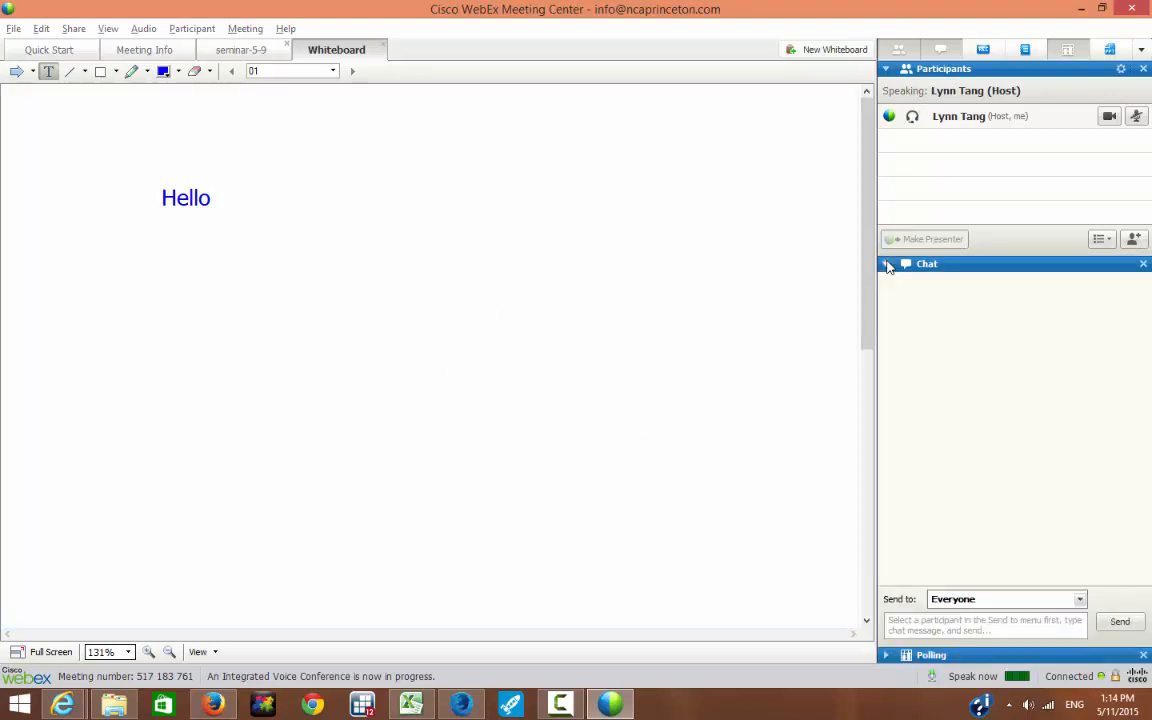
pyautogui.click(973, 625)
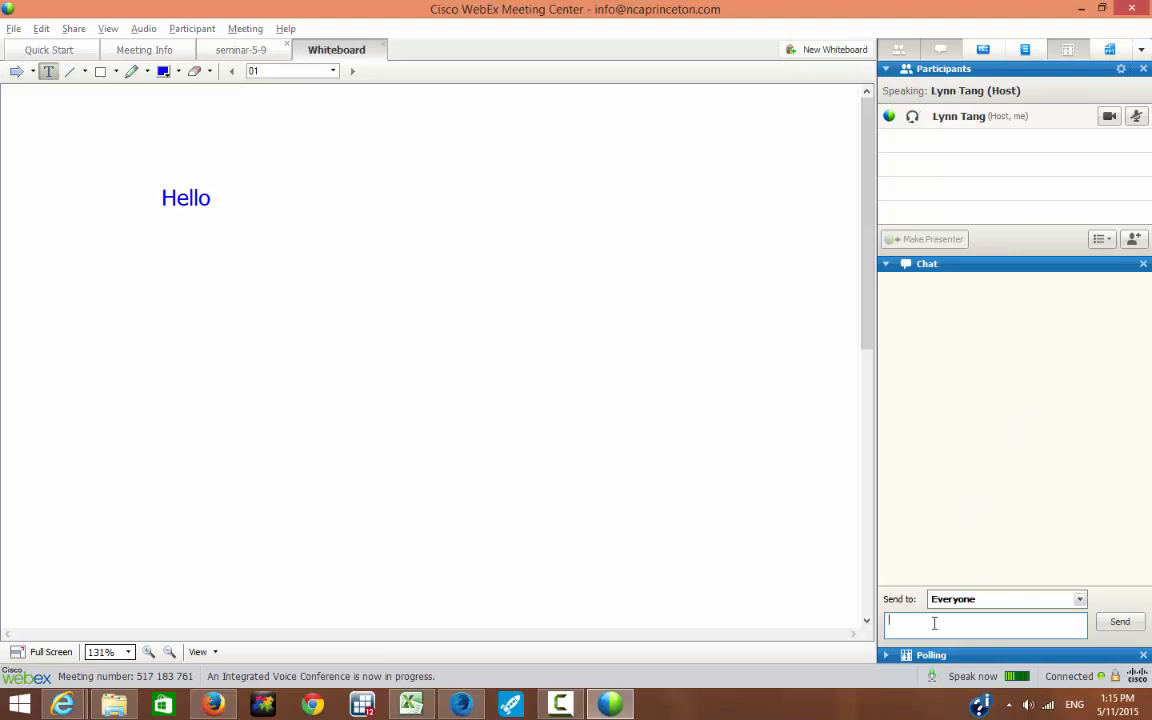
pyautogui.write('what does that mean?')
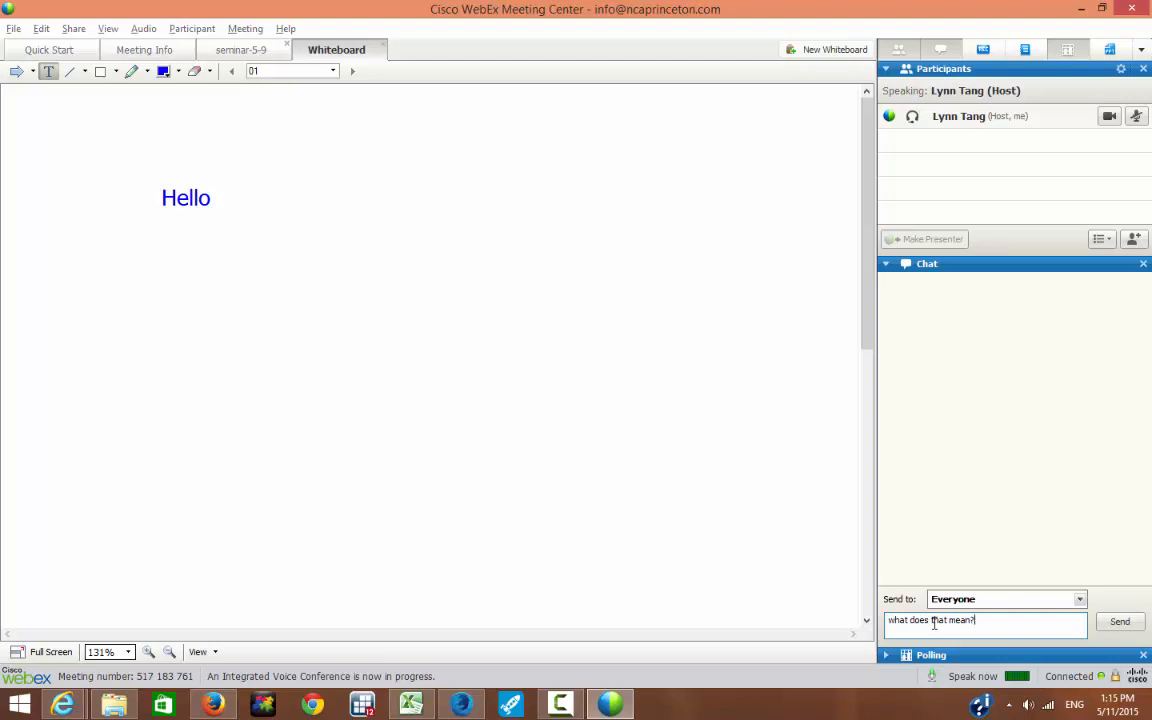
pyautogui.click(1121, 623)
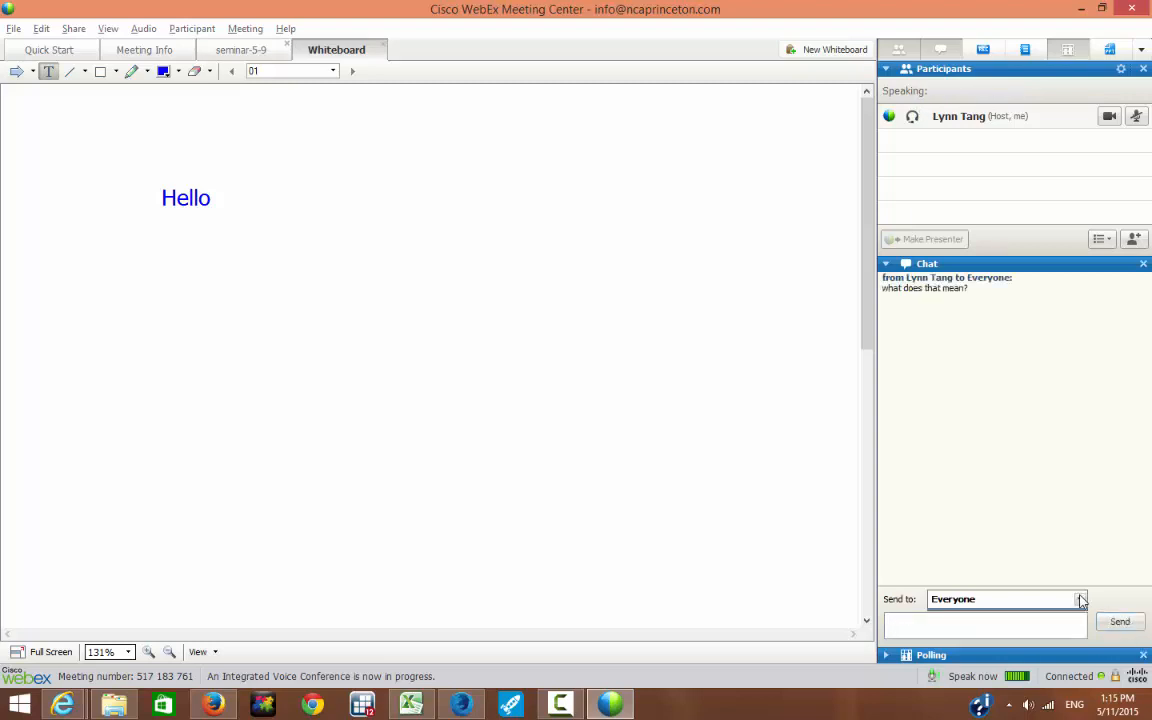
pyautogui.click(1080, 599)
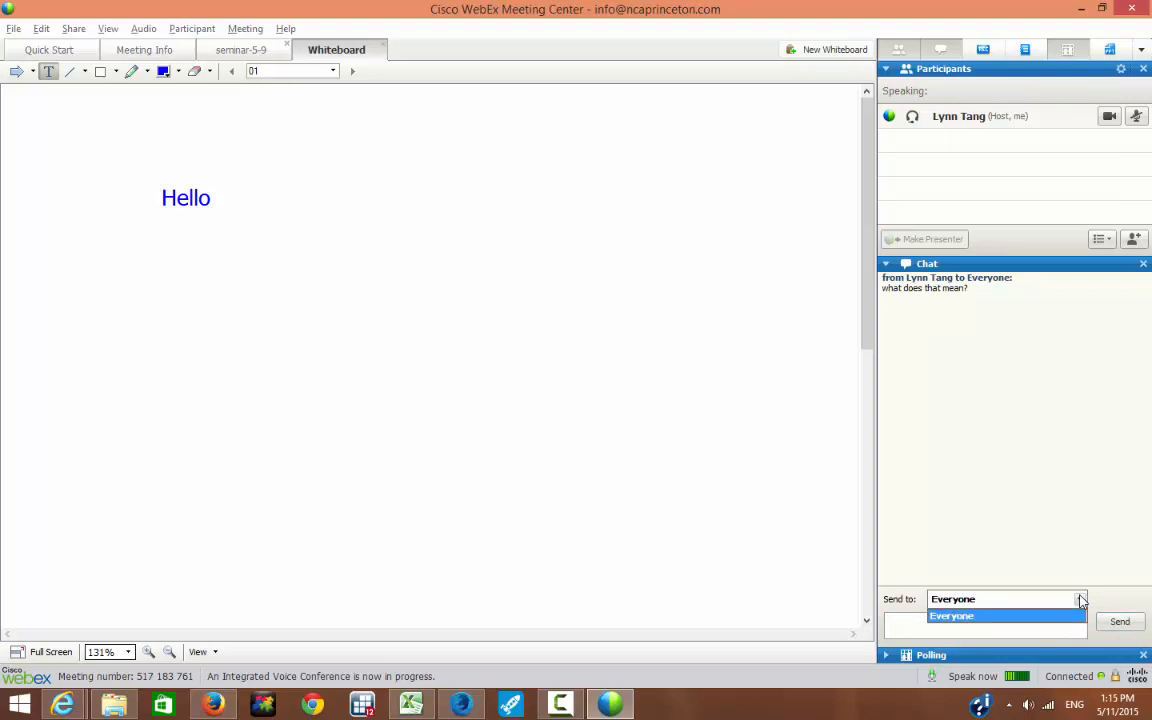
pyautogui.click(1010, 616)
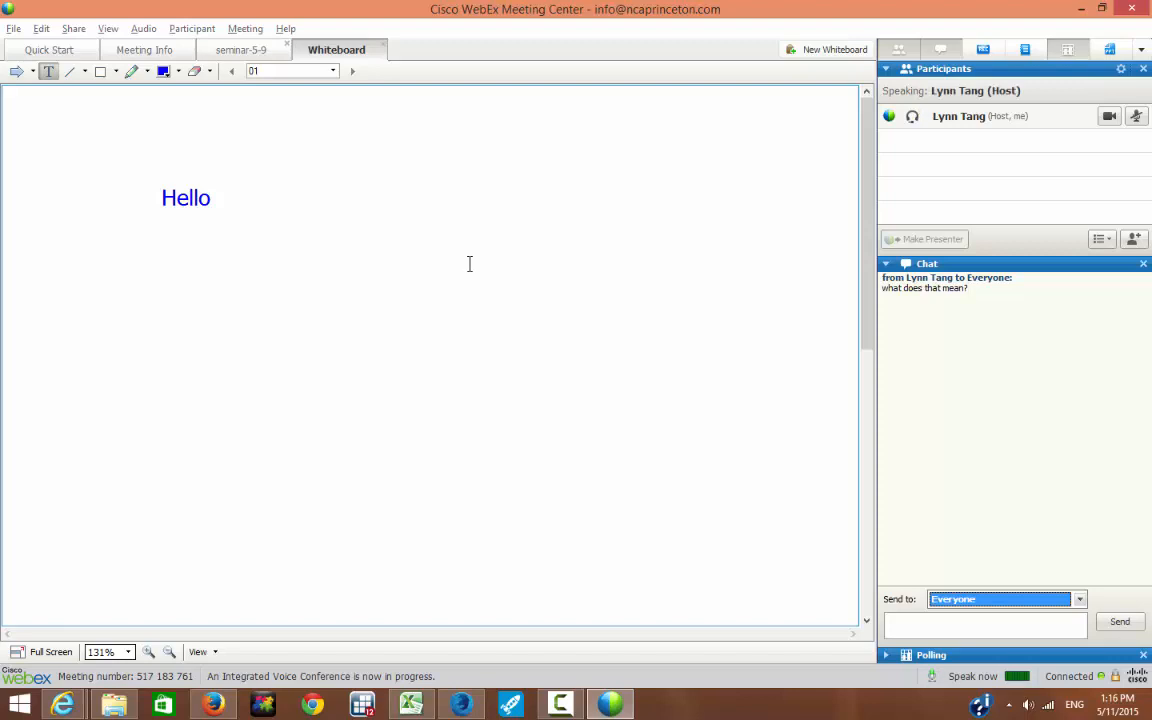
pyautogui.click(563, 706)
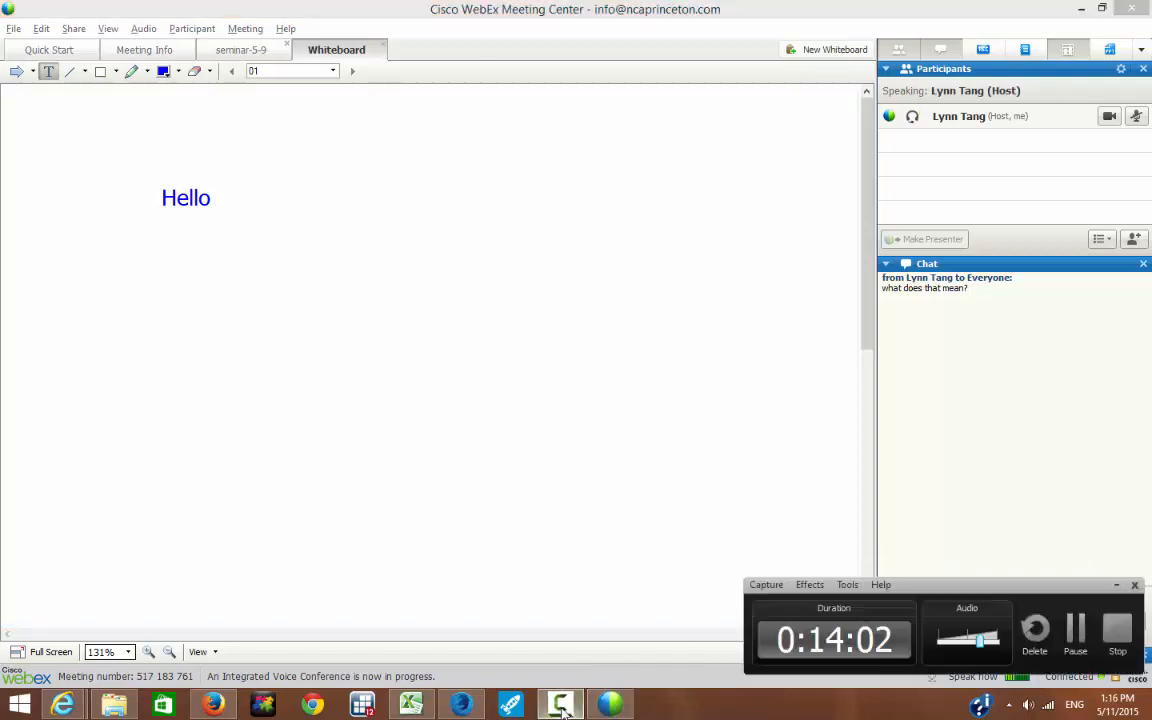